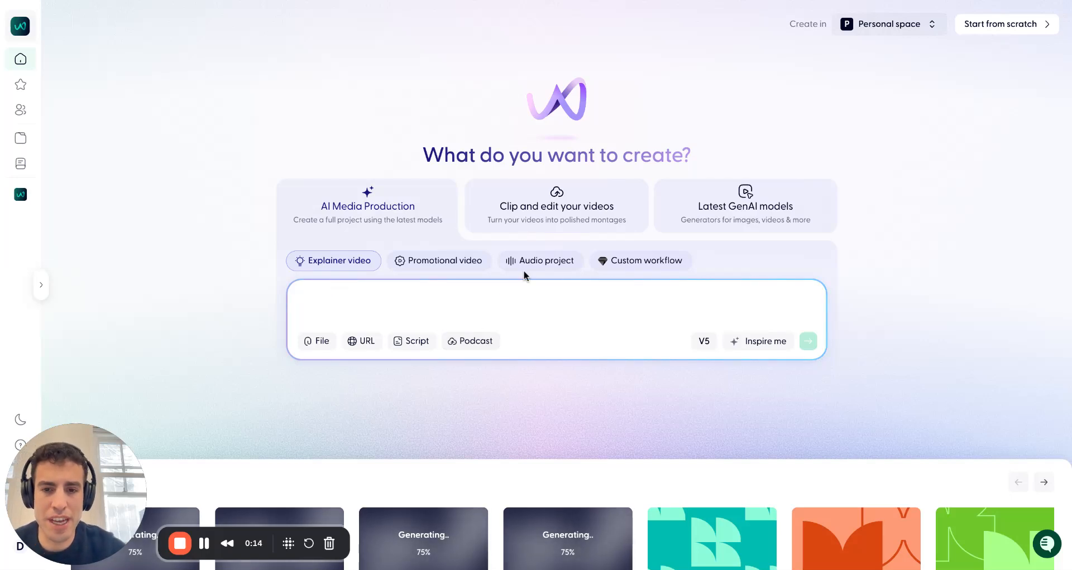
# Start an Audio project and submit the podcast script prompt
pyautogui.moveTo(529, 269)
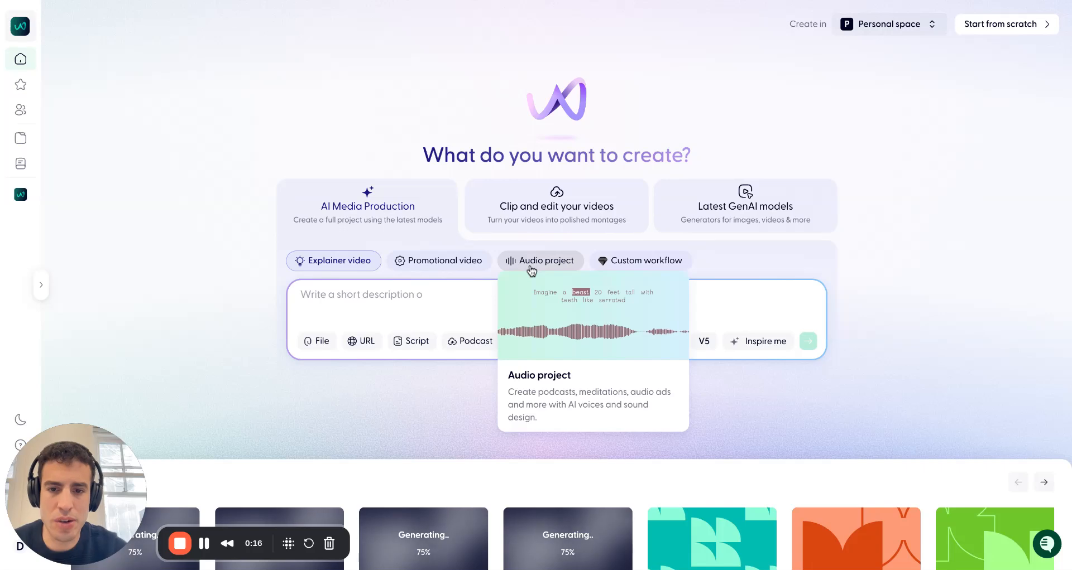
pyautogui.click(530, 271)
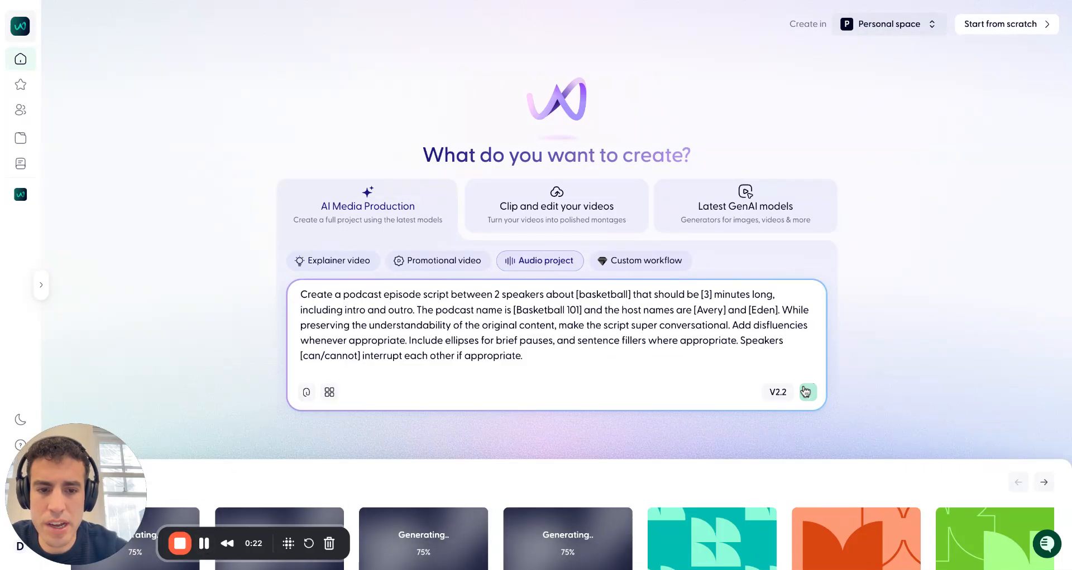
pyautogui.click(808, 341)
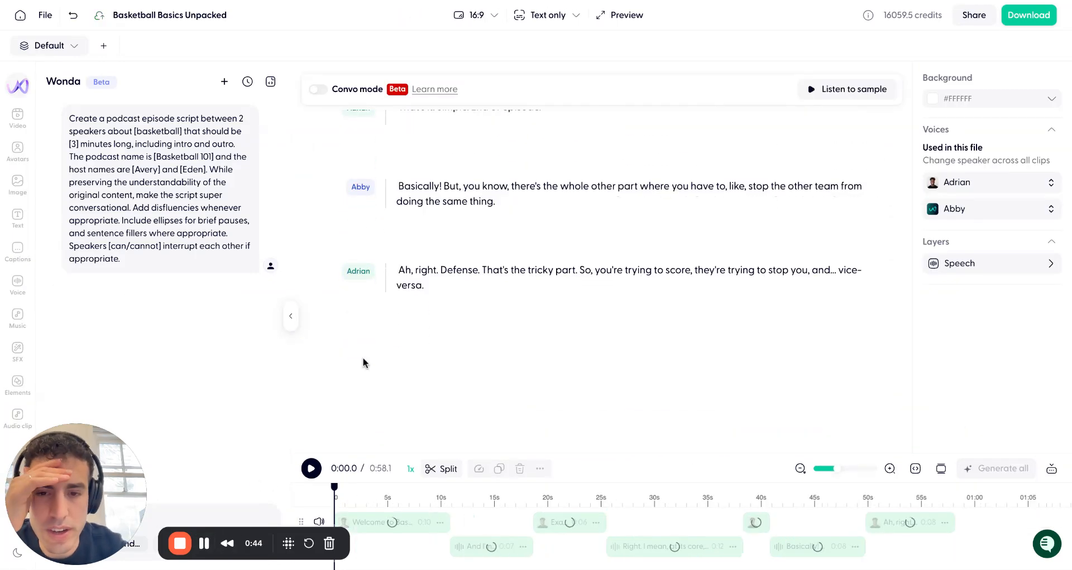
# Play the generated podcast from the start and pause it
pyautogui.scroll(3, 490, 304)
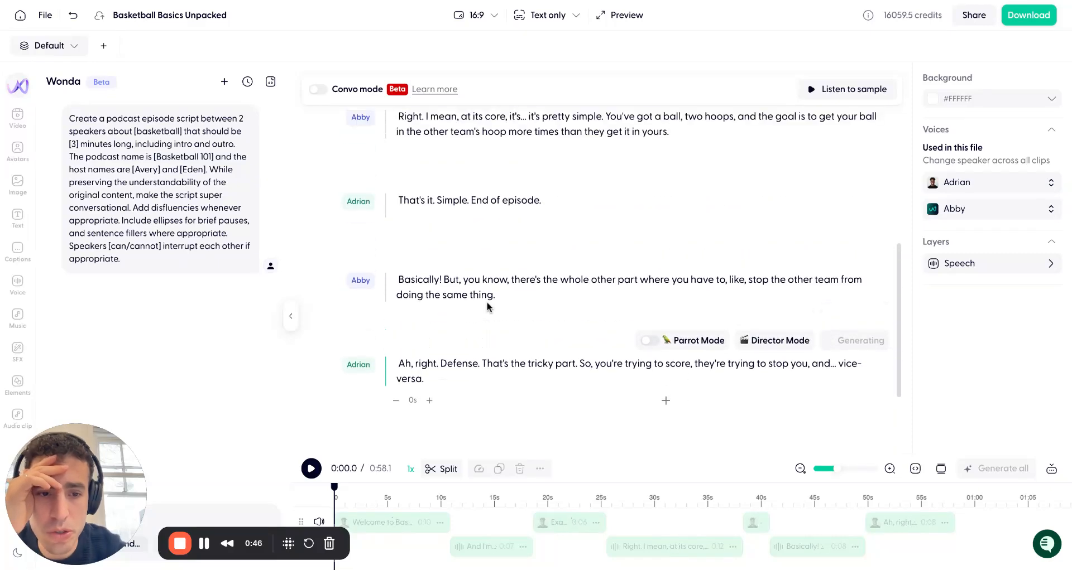
pyautogui.scroll(3, 486, 307)
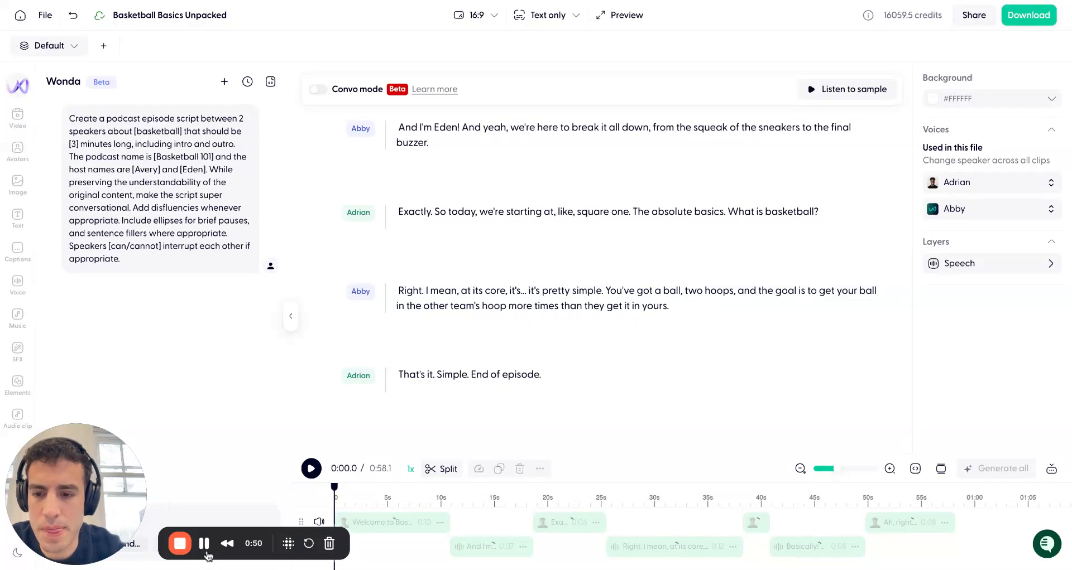
pyautogui.click(315, 472)
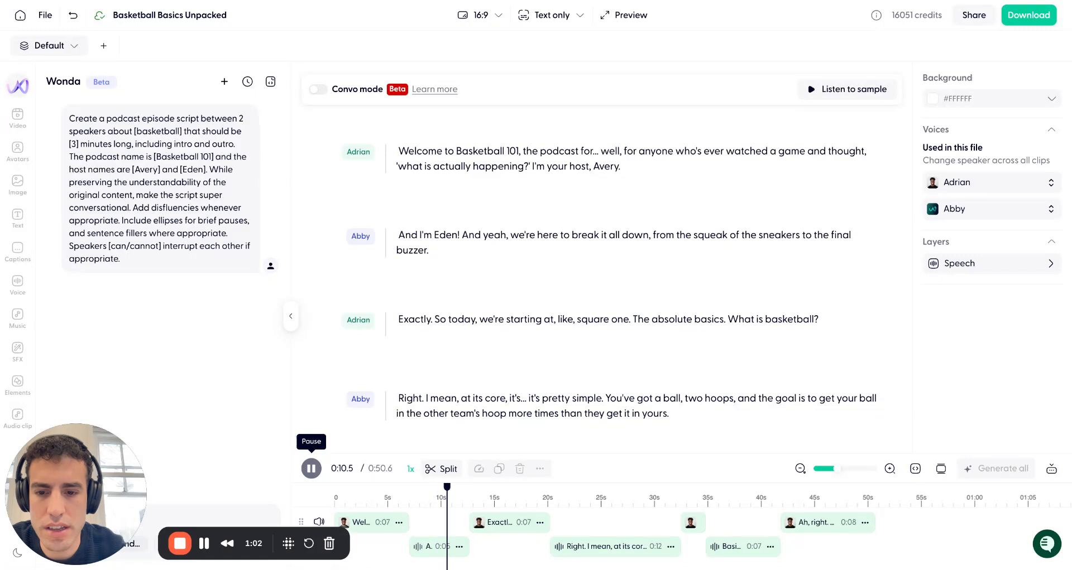
pyautogui.click(311, 469)
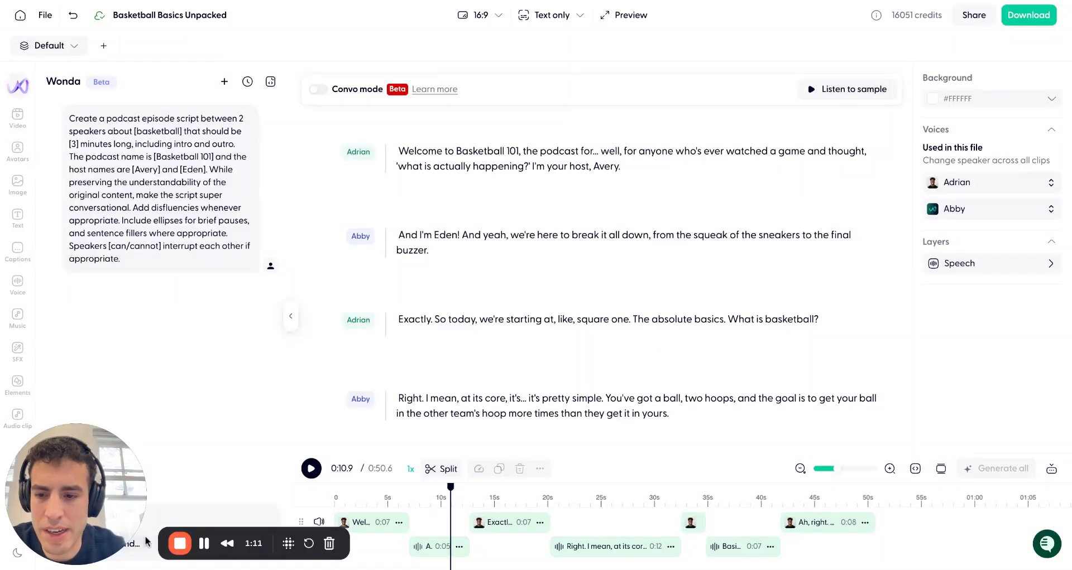
pyautogui.moveTo(113, 544); pyautogui.dragTo(956, 140)
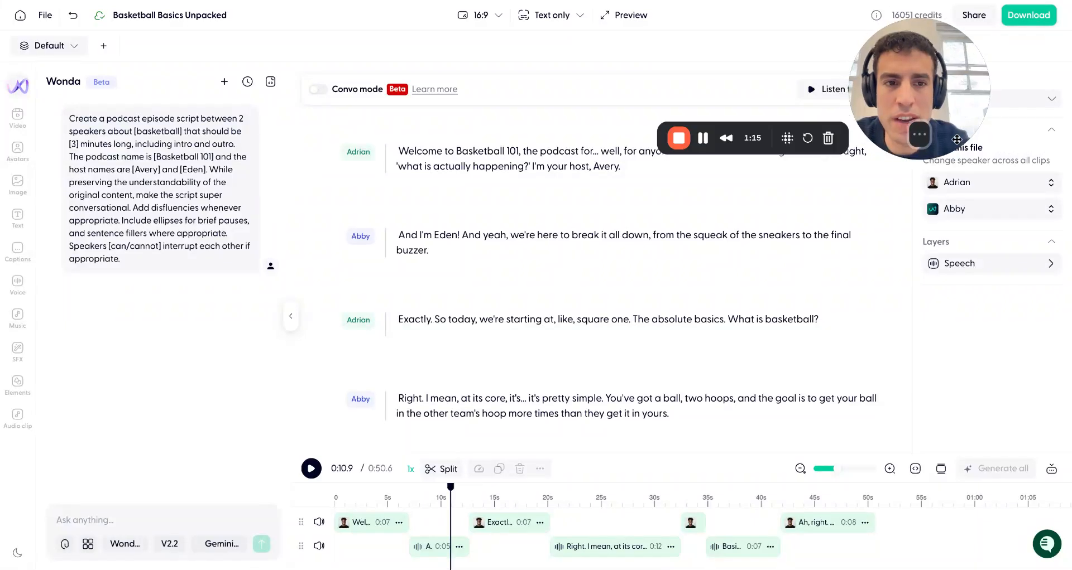
pyautogui.moveTo(860, 147); pyautogui.dragTo(911, 151)
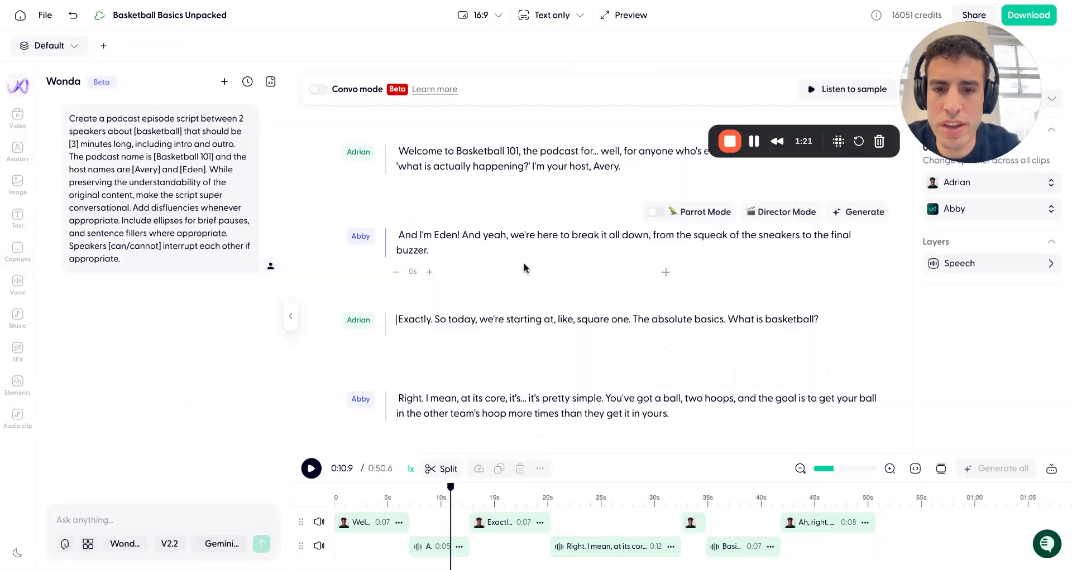
# Switch the editor layout to Video only
pyautogui.click(360, 236)
pyautogui.click(551, 20)
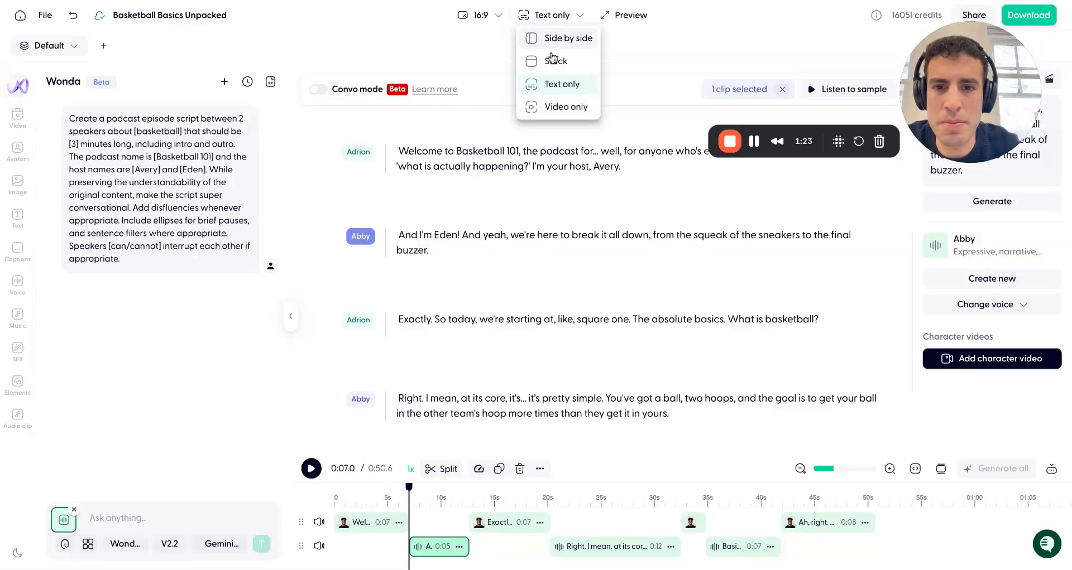
pyautogui.click(550, 106)
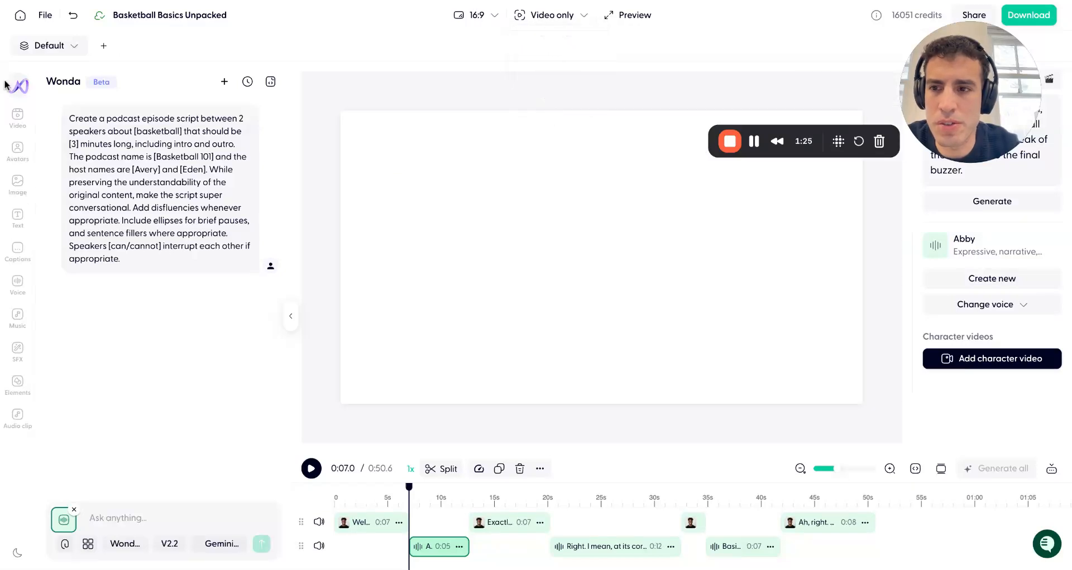
pyautogui.click(75, 510)
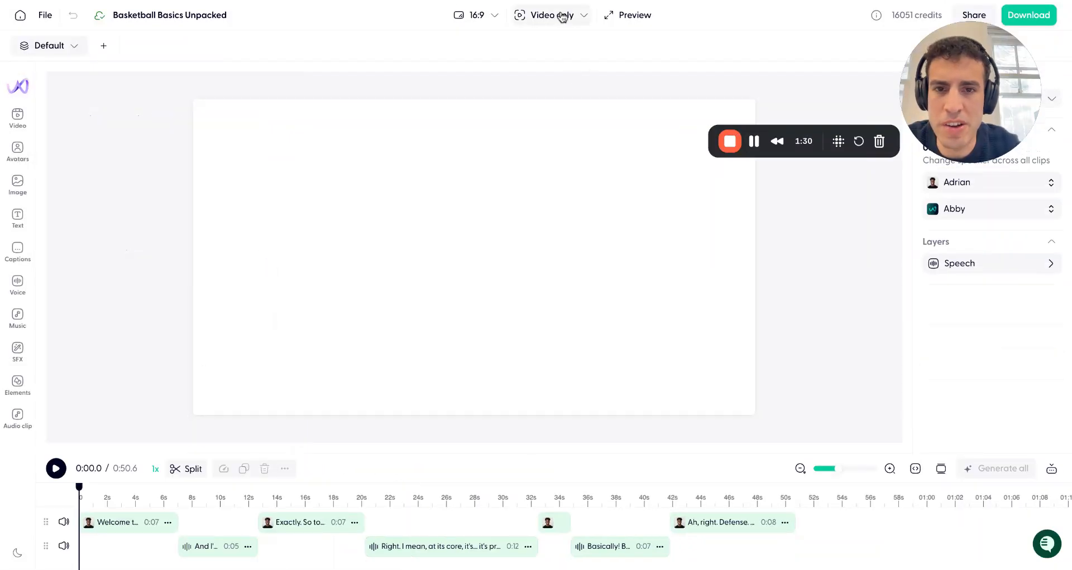
# Switch the layout to Side by side and back to Video only
pyautogui.click(561, 15)
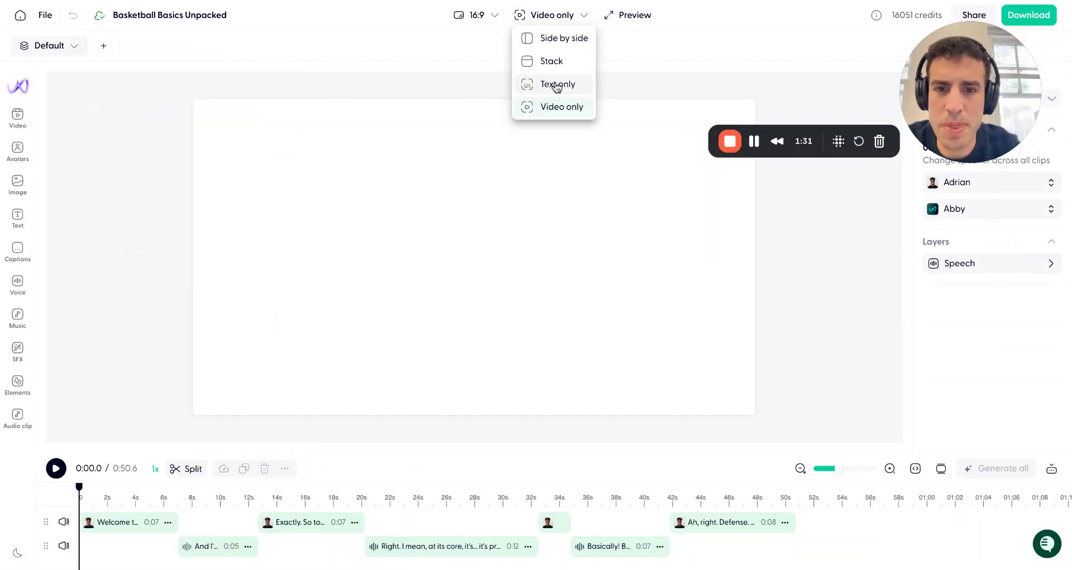
pyautogui.click(553, 38)
pyautogui.click(550, 15)
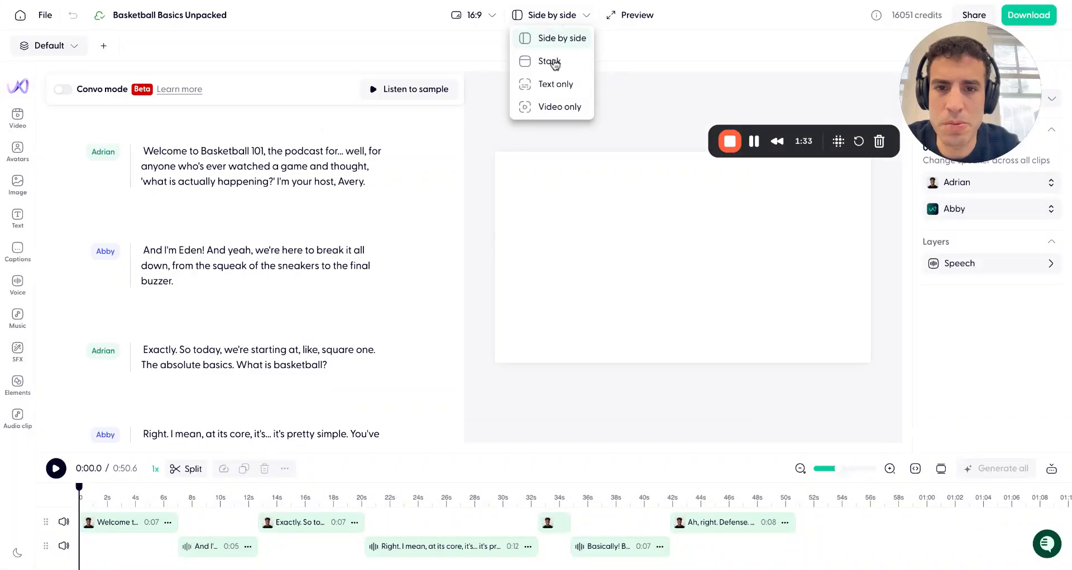
pyautogui.click(549, 106)
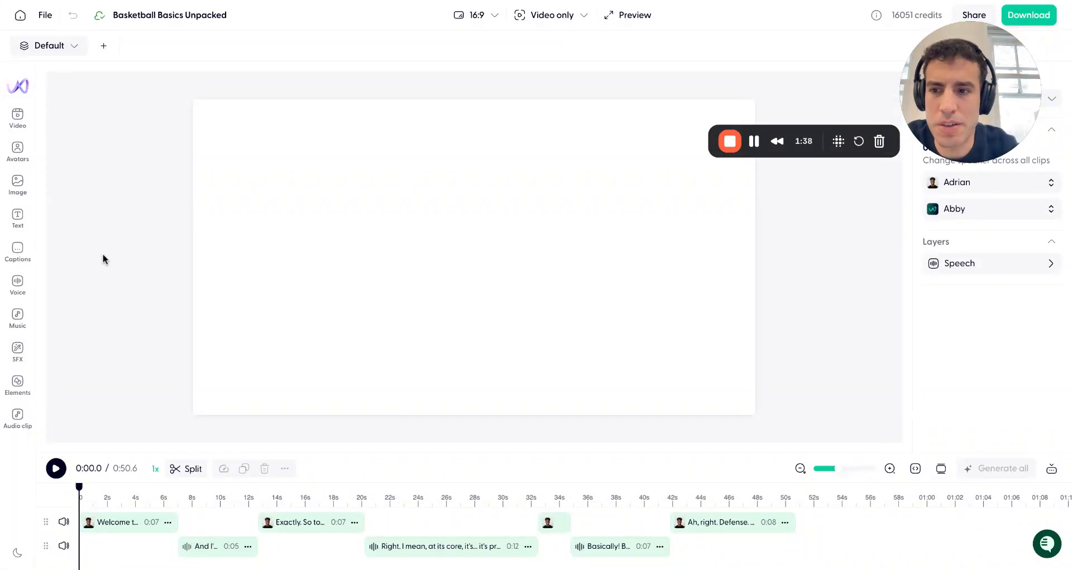
# Add the Simon (Startup) character video to Adrian's opening clip
pyautogui.click(115, 526)
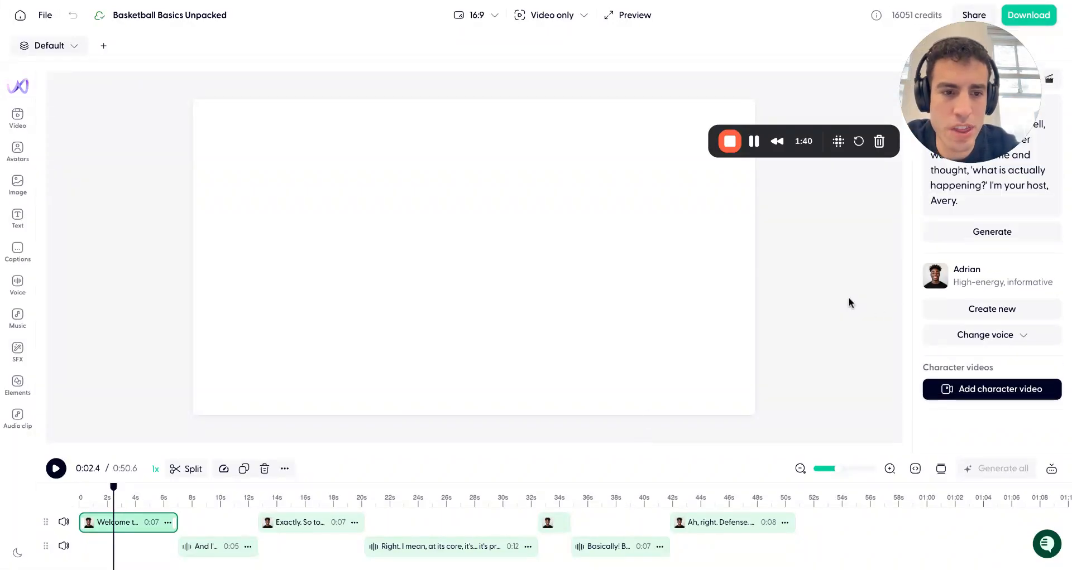
pyautogui.click(961, 392)
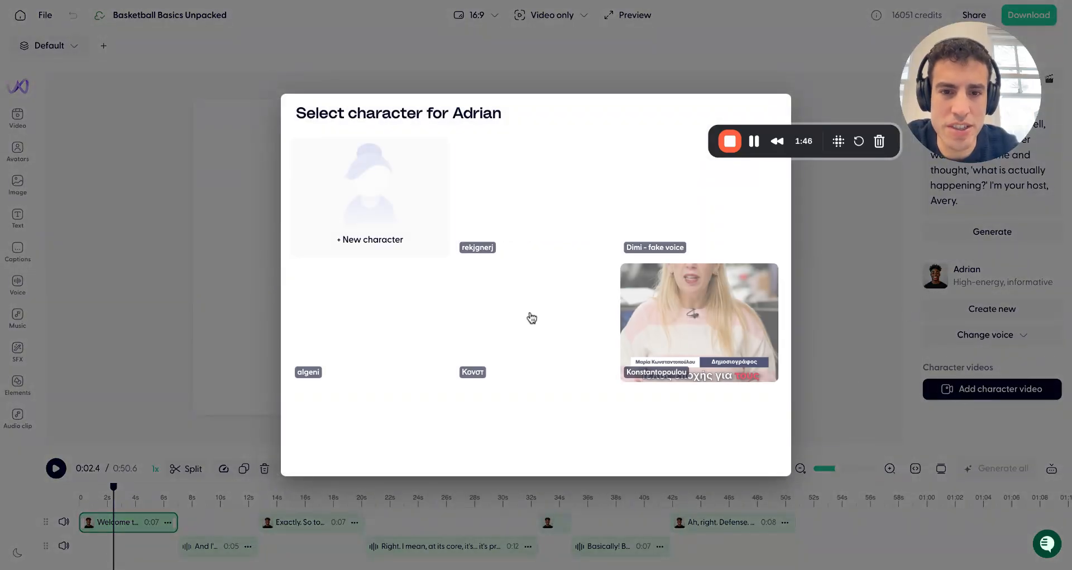
pyautogui.scroll(-3, 539, 340)
pyautogui.scroll(-2, 540, 349)
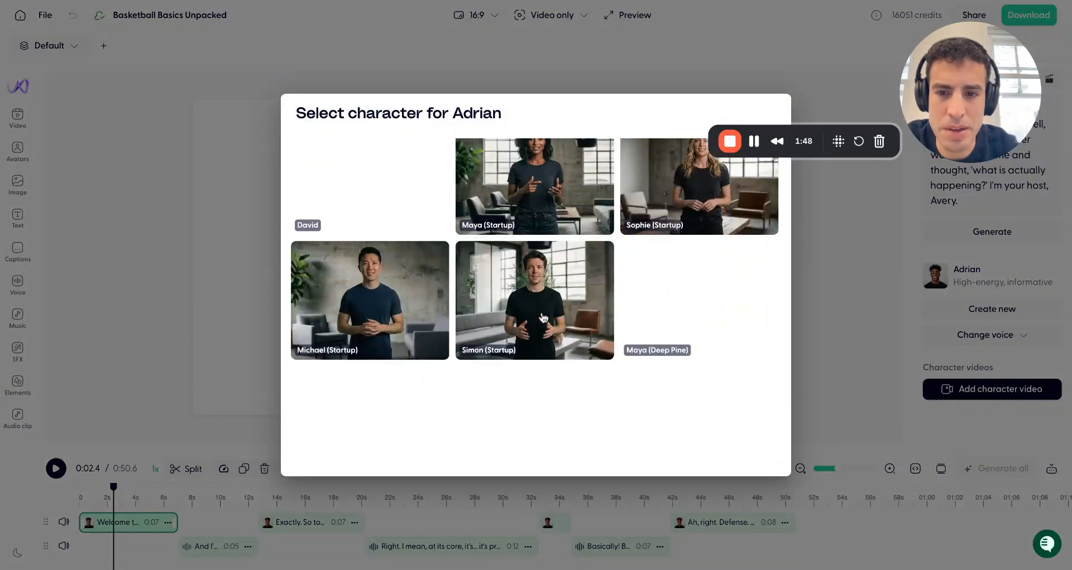
pyautogui.scroll(-2, 542, 318)
pyautogui.click(546, 192)
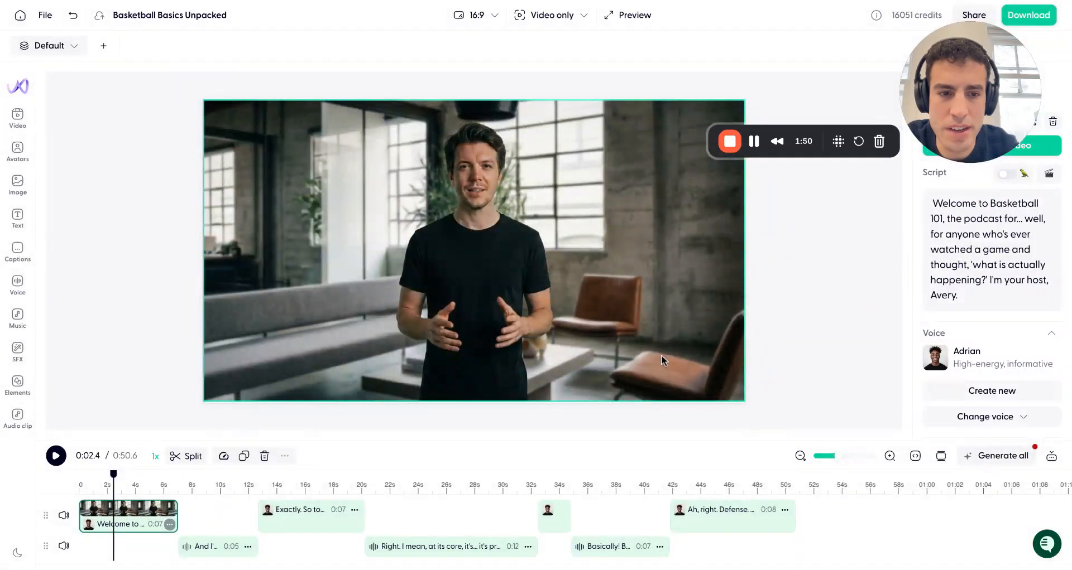
# Generate the avatar video for the opening clip
pyautogui.moveTo(908, 155); pyautogui.dragTo(894, 450)
pyautogui.click(989, 146)
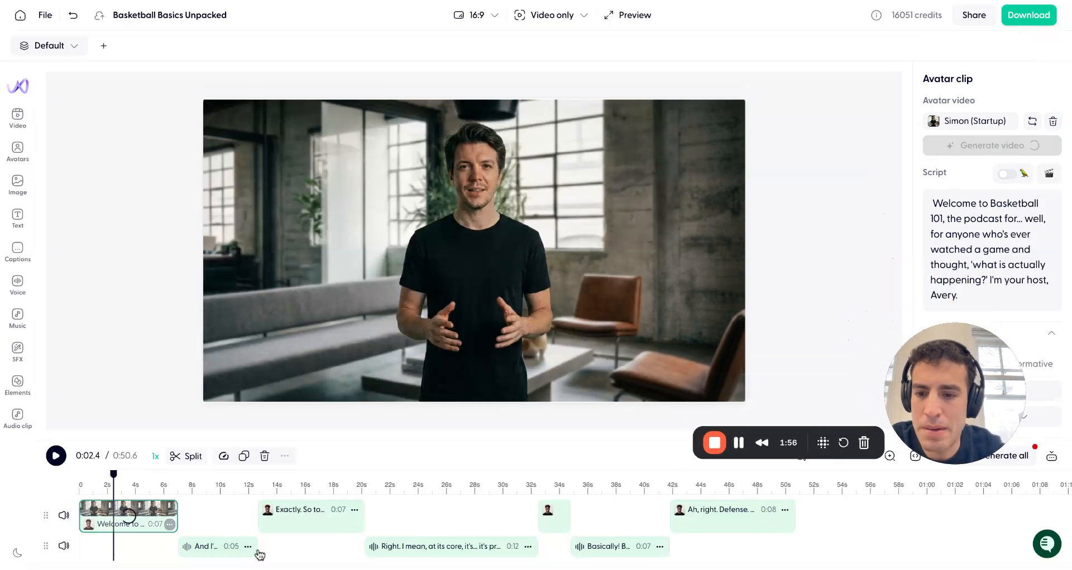
# At the 7.4 s mark, write the video prompt 'basketball court, no people, just a ball and the stands - cinematic'
pyautogui.click(187, 487)
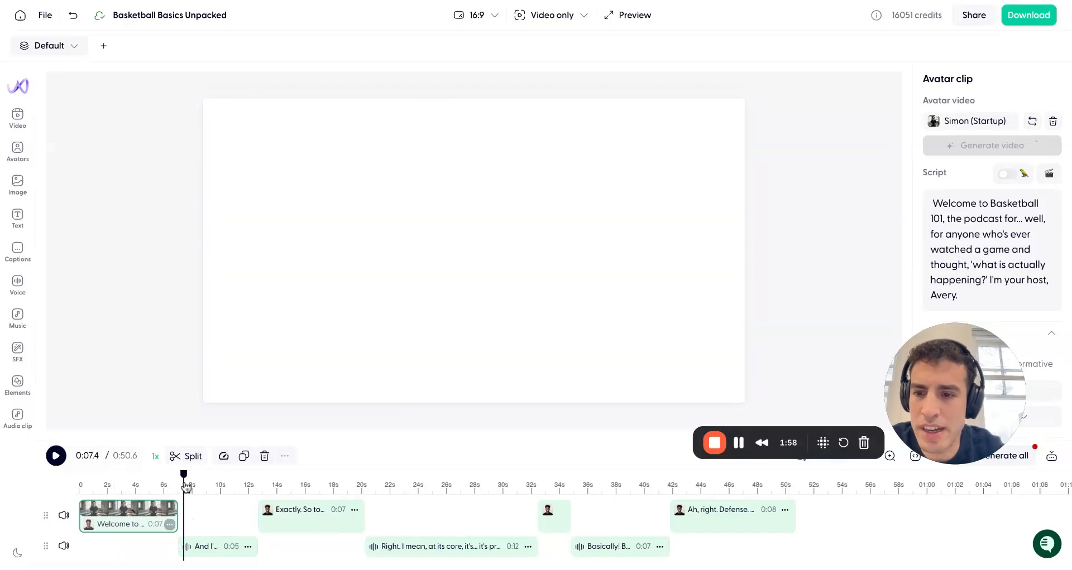
pyautogui.click(17, 117)
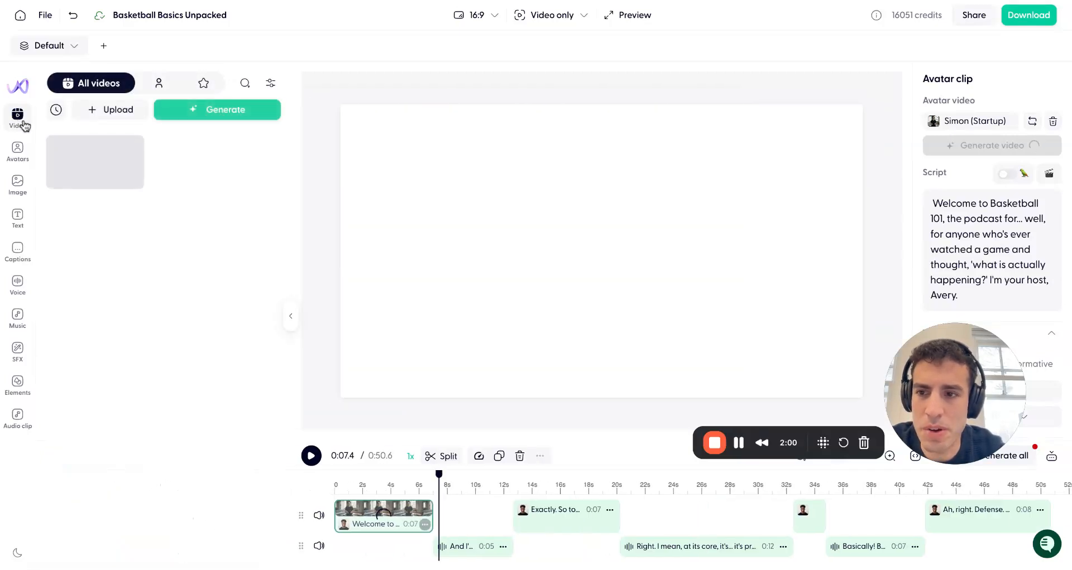
pyautogui.click(227, 111)
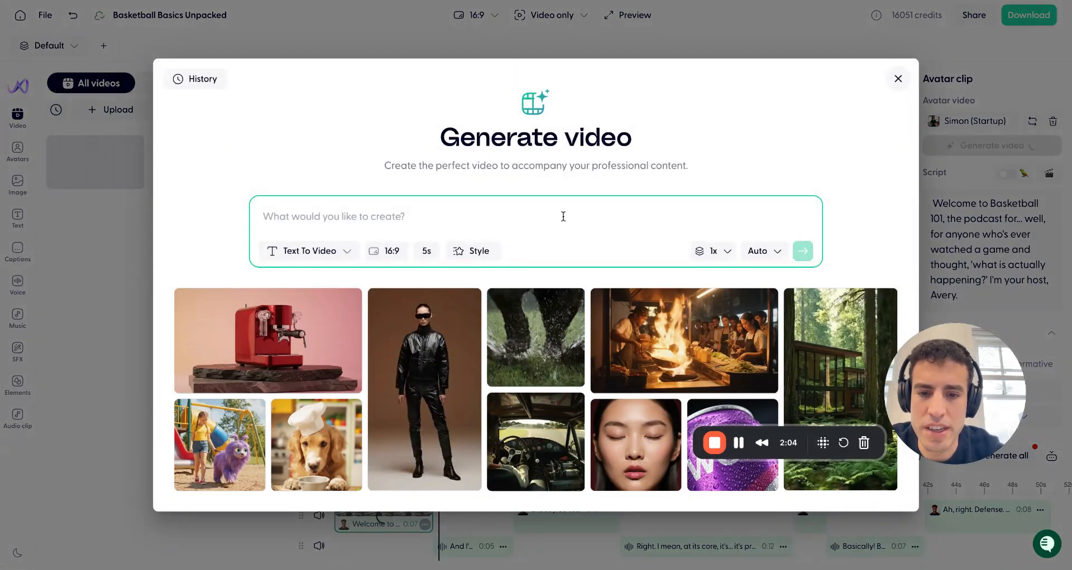
pyautogui.write('make ba')
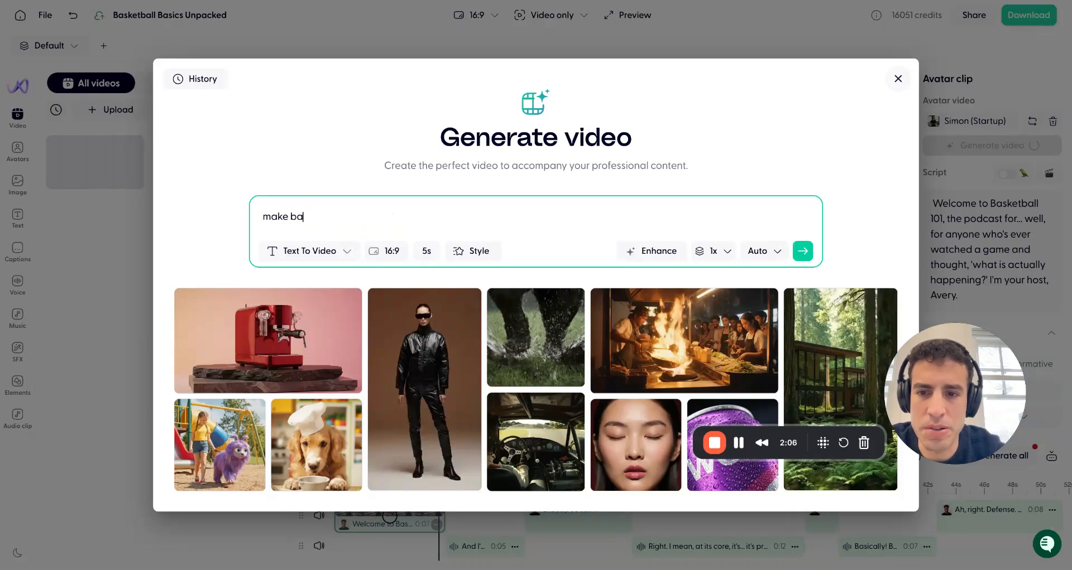
pyautogui.press('BackSpace')
pyautogui.hotkey('ctrl', 'a')
pyautogui.write('b')
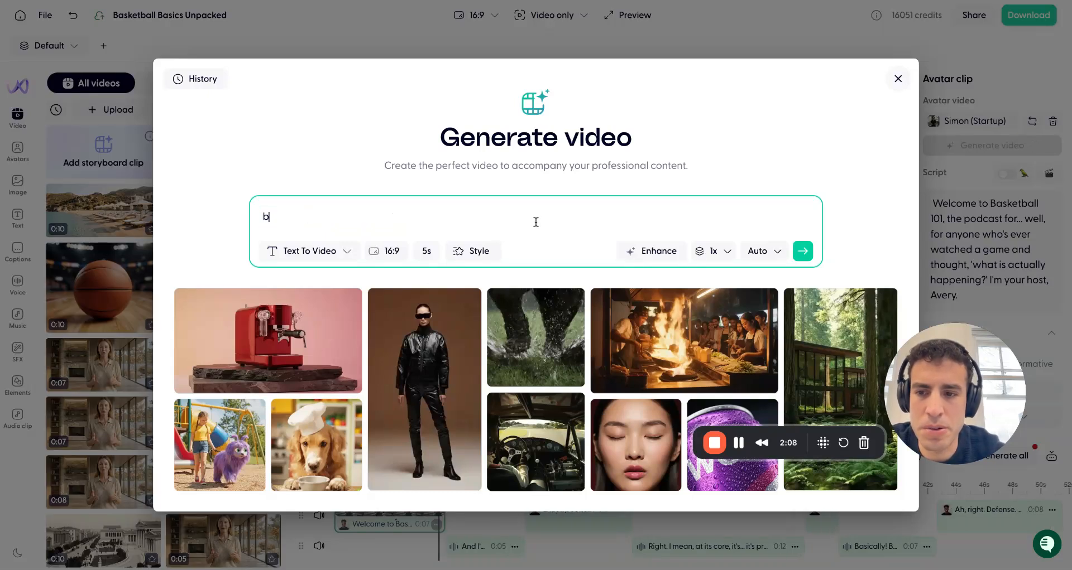
pyautogui.write('asketball court, no people, just a ball and the stands - cinematic')
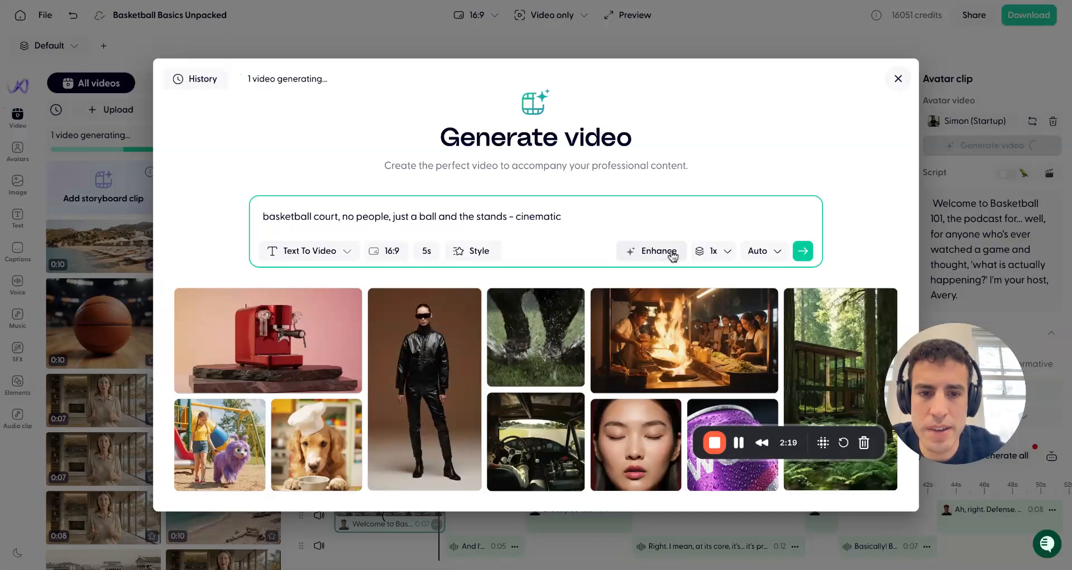
# Enhance the video prompt and generate it with the Kling O1 model
pyautogui.click(673, 255)
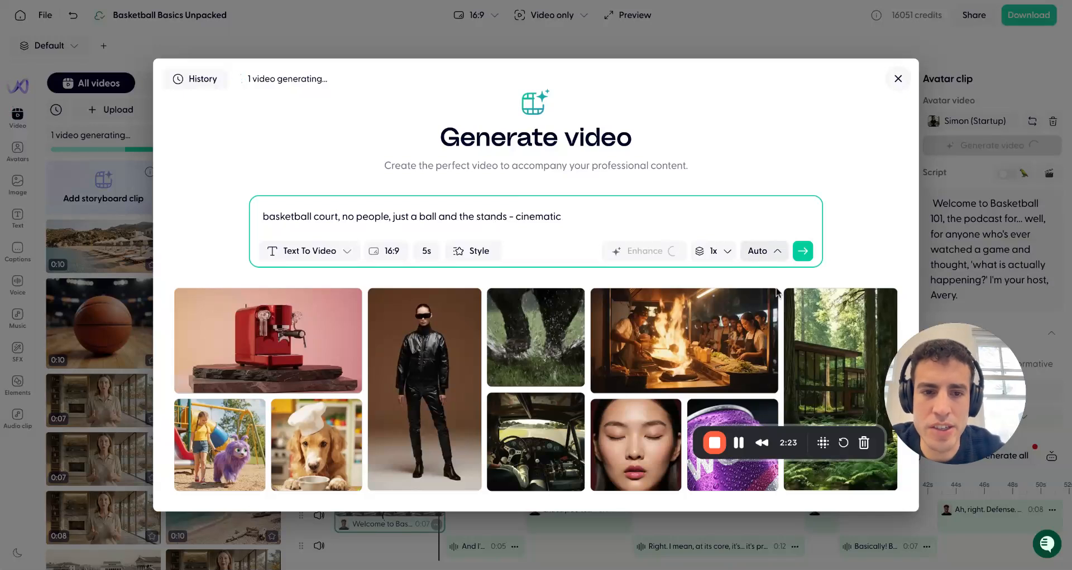
pyautogui.scroll(-5, 779, 380)
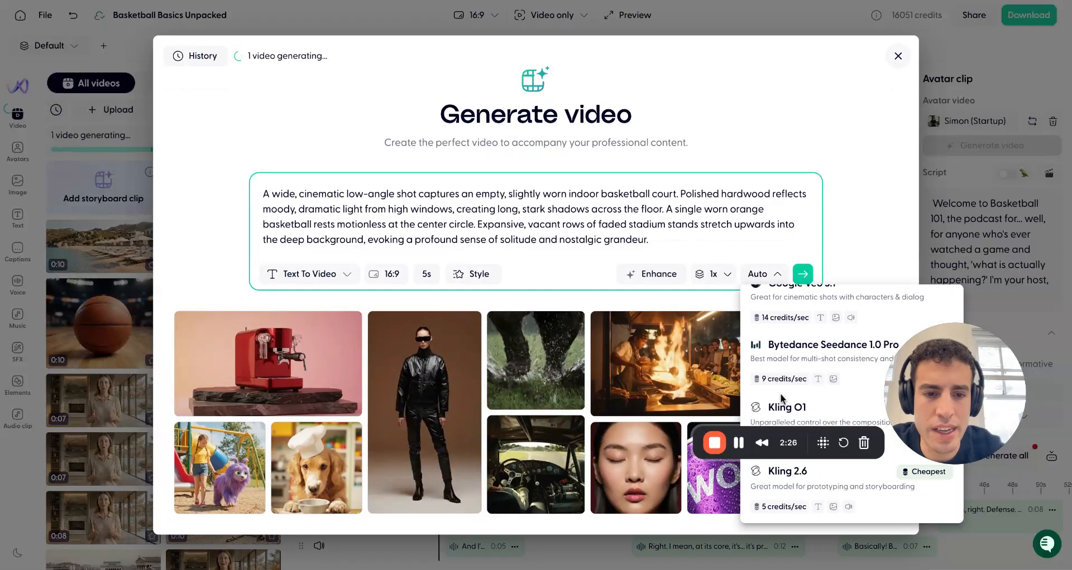
pyautogui.click(785, 407)
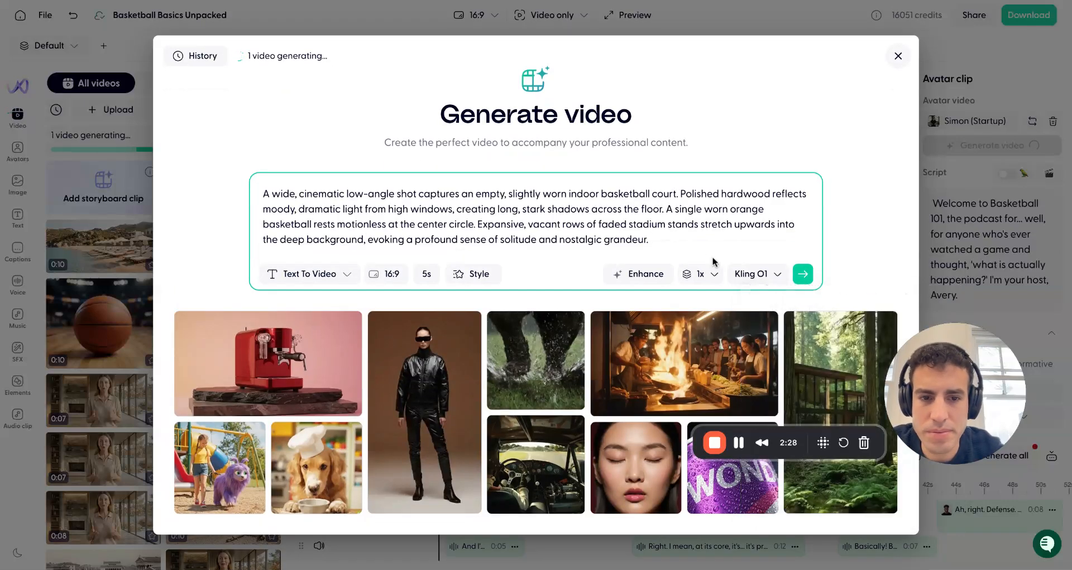
pyautogui.click(801, 275)
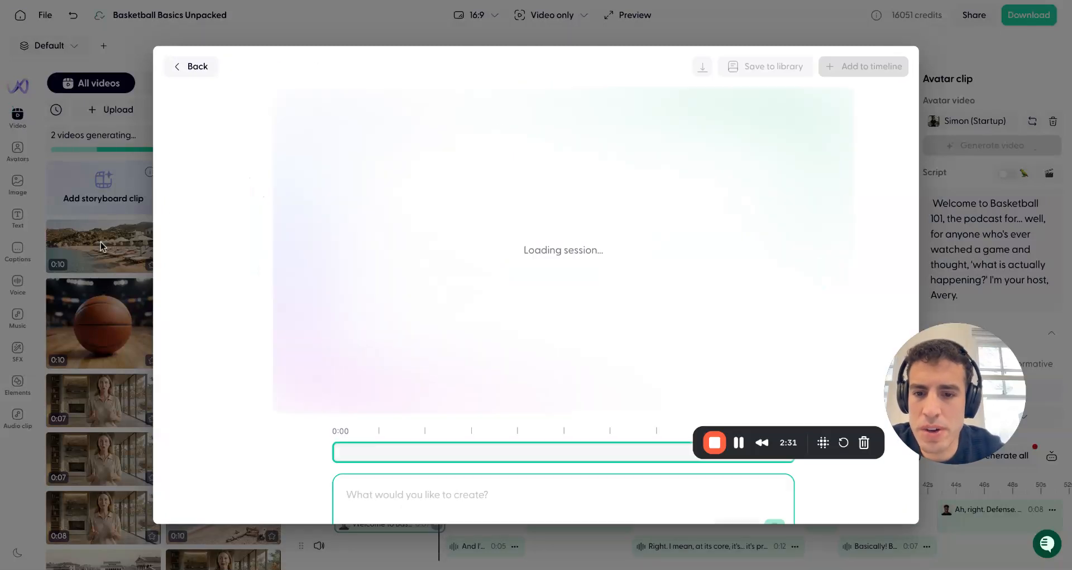
pyautogui.click(103, 246)
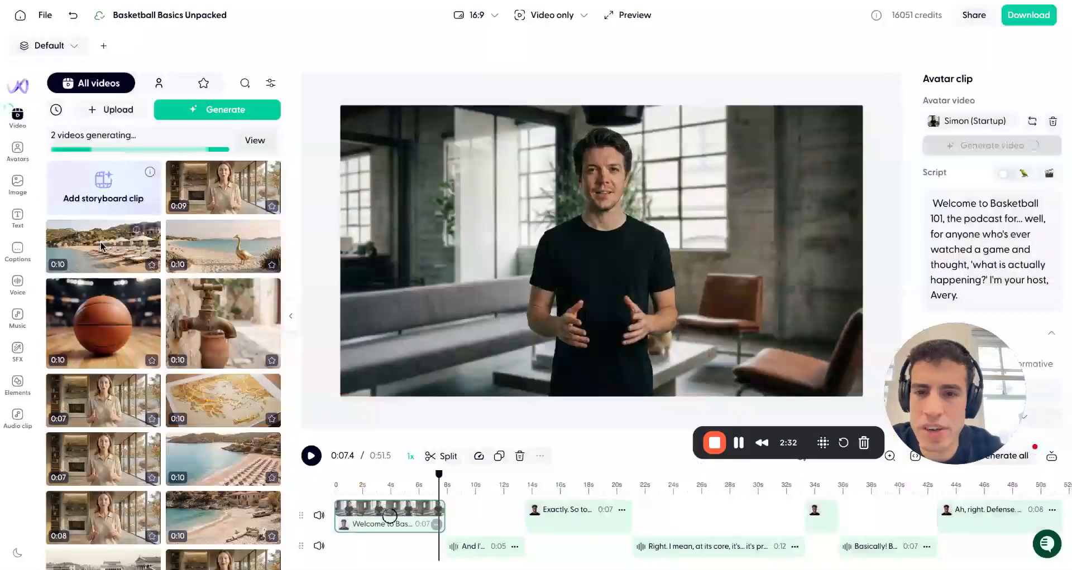
# Open image generation and enter the prompt 'basketball court, no people, just a ball and stands, cinematic'
pyautogui.click(20, 189)
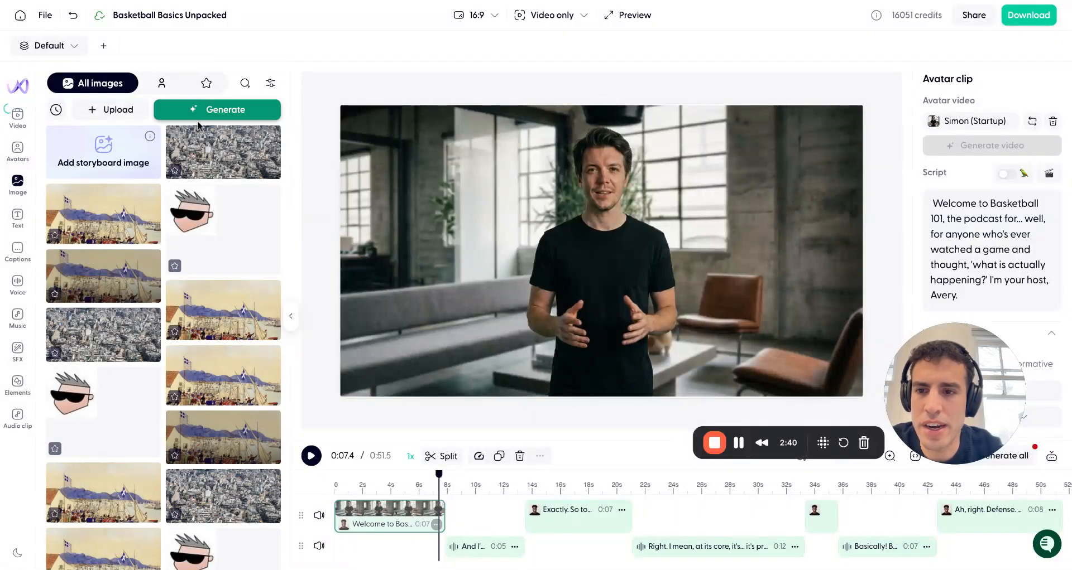
pyautogui.click(226, 109)
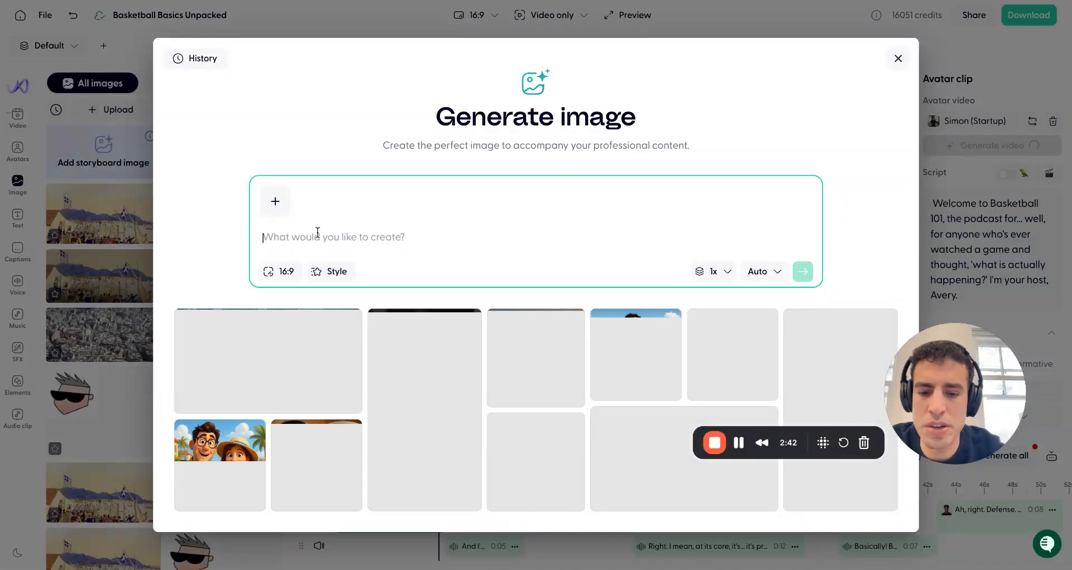
pyautogui.write('basketball court, no people, just a ball and stands, cinematic')
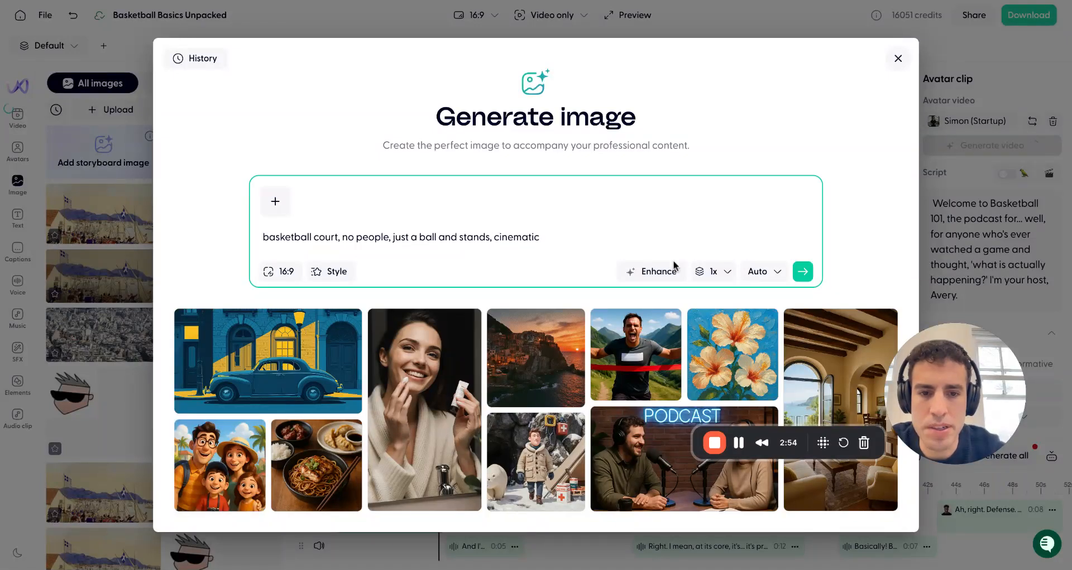
# Enhance the image prompt and generate the image with the Nano Banana Pro model
pyautogui.click(659, 272)
pyautogui.click(746, 279)
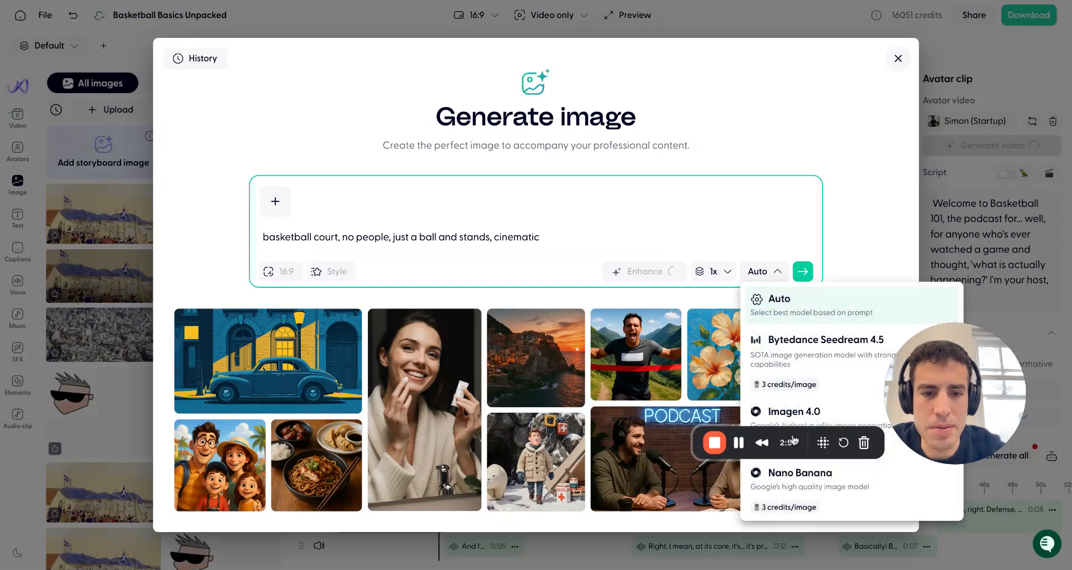
pyautogui.scroll(-5, 803, 370)
pyautogui.click(811, 390)
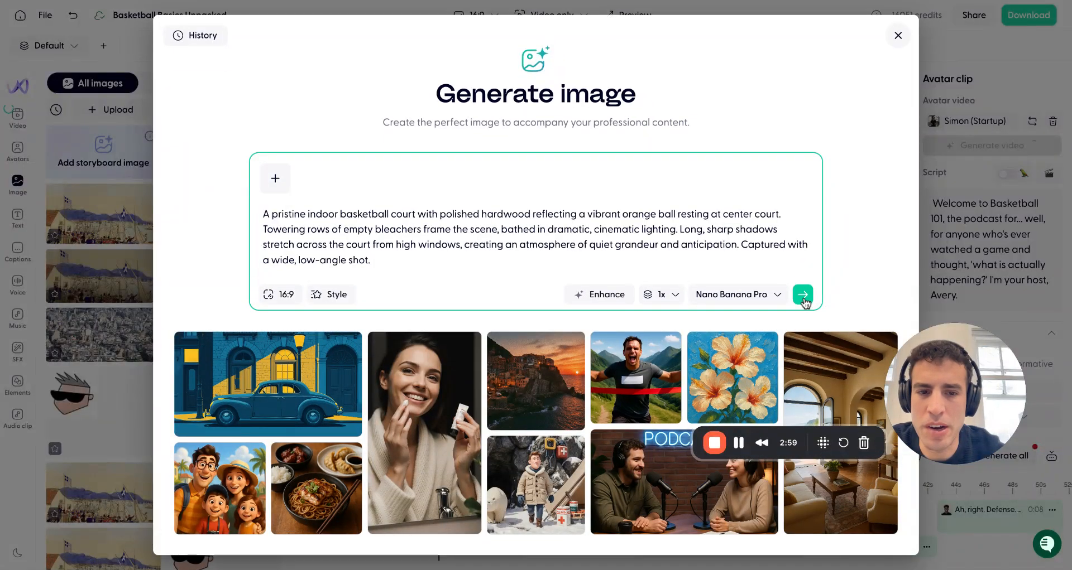
pyautogui.click(802, 295)
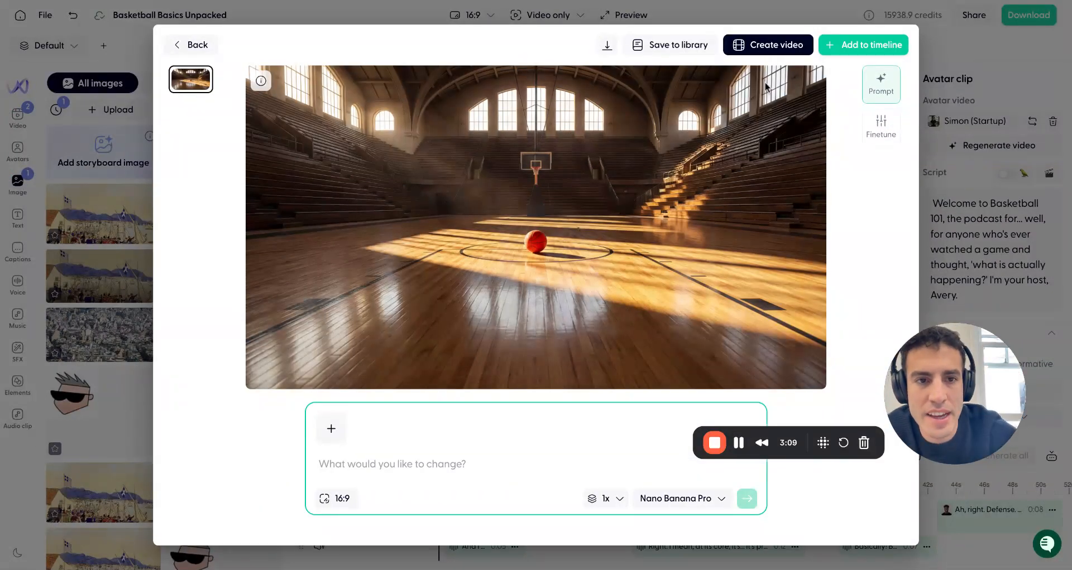
# Add the generated basketball court image to the timeline, move it to the start and stretch it across the whole project
pyautogui.click(844, 43)
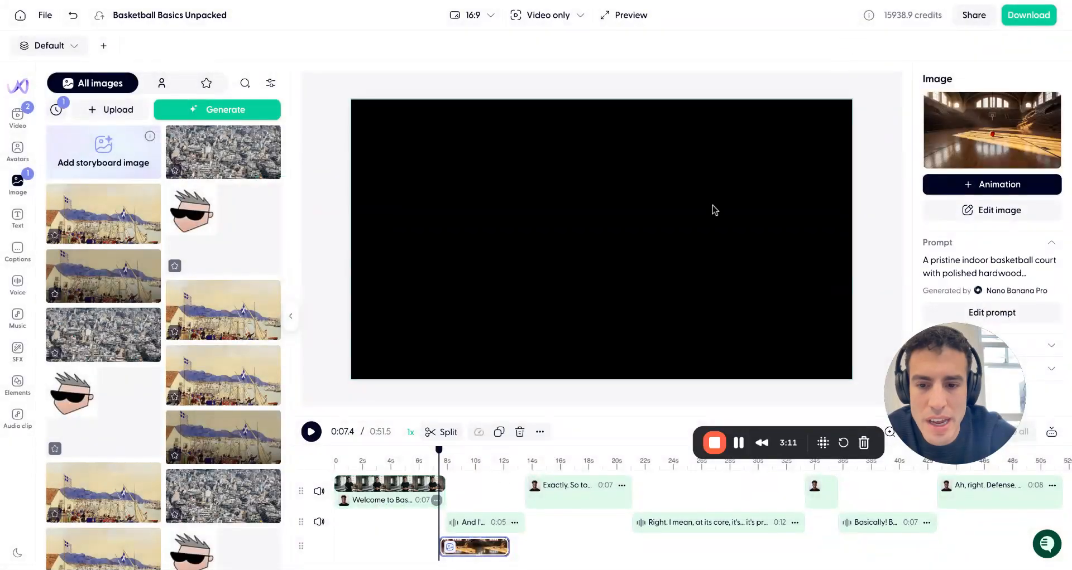
pyautogui.moveTo(469, 547); pyautogui.dragTo(396, 557)
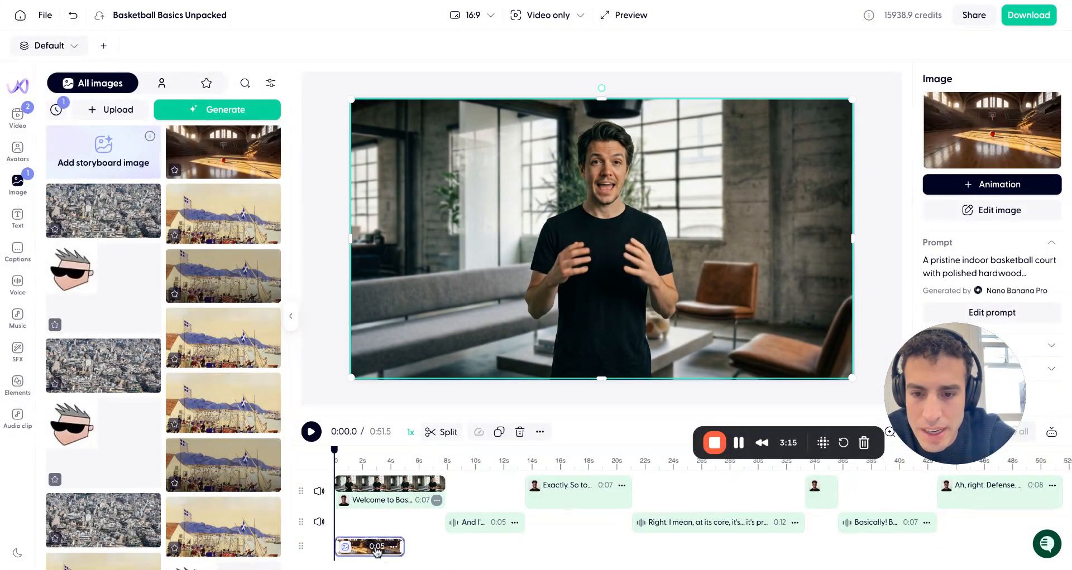
pyautogui.moveTo(400, 547); pyautogui.dragTo(1067, 547)
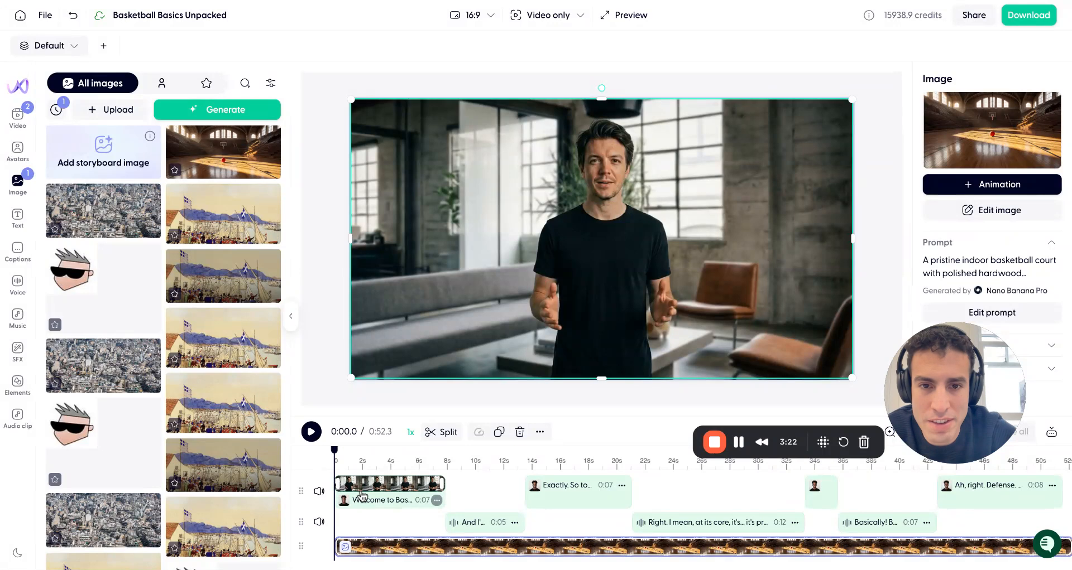
# Play back the opening to preview the avatar clip followed by the court image
pyautogui.click(311, 433)
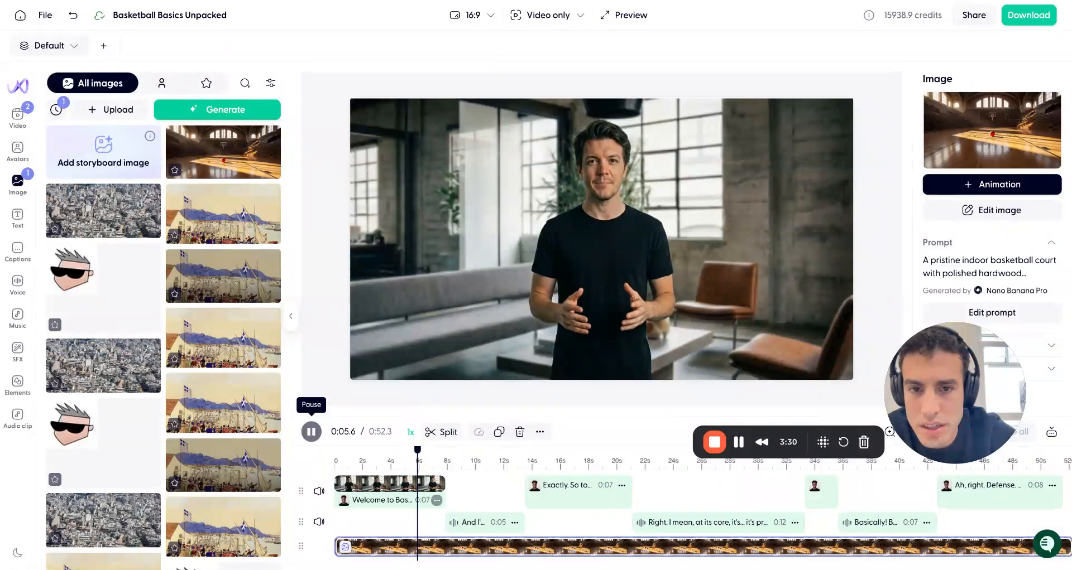
pyautogui.click(527, 344)
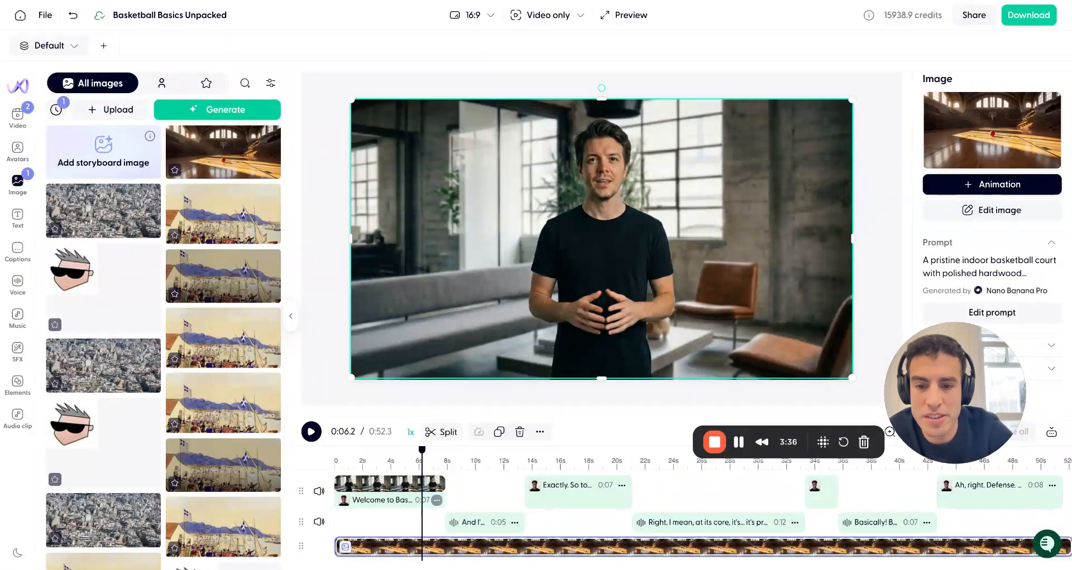
pyautogui.click(310, 434)
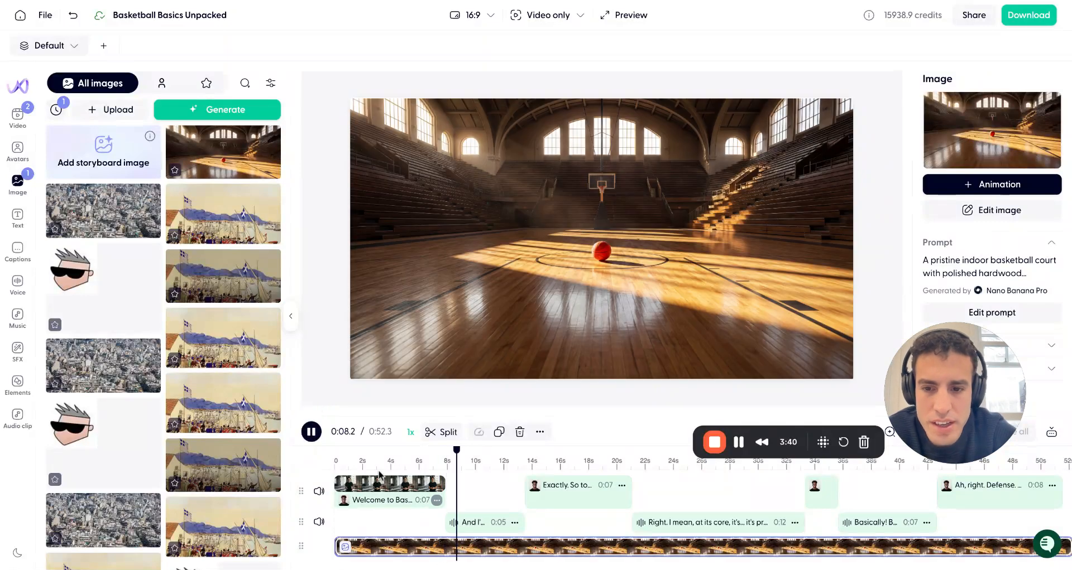
pyautogui.click(311, 432)
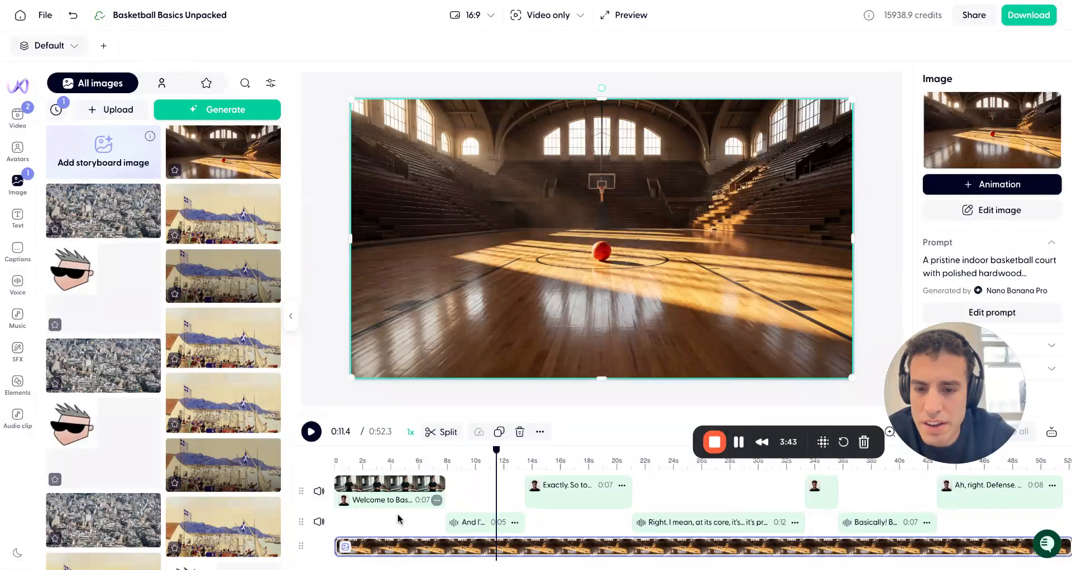
# At the 8.1 s mark, add an audiogram element across the bottom of the frame and set its fill to white (FFFFFF)
pyautogui.click(399, 549)
pyautogui.click(485, 472)
pyautogui.click(451, 551)
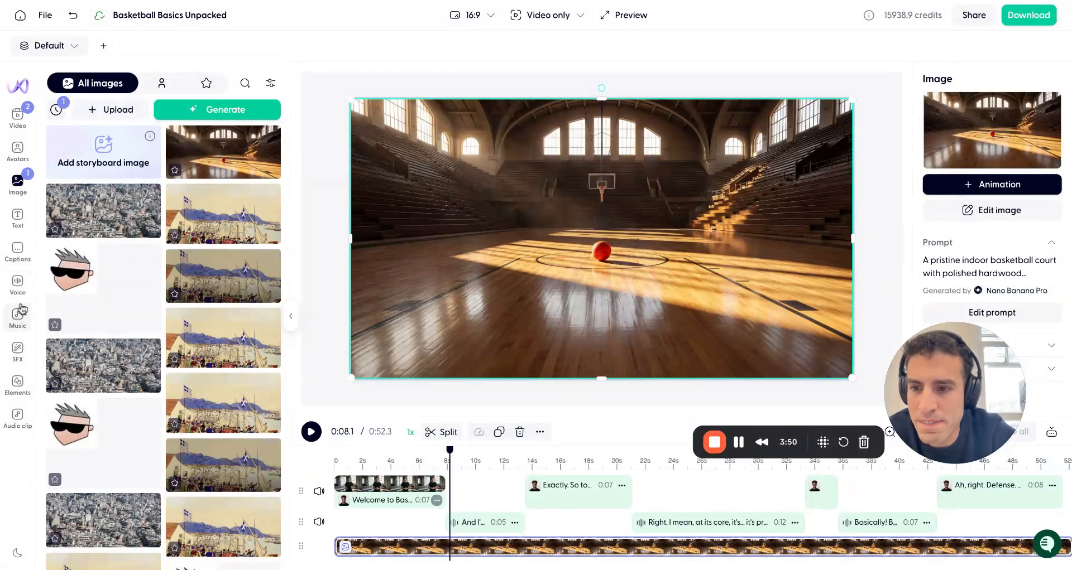
pyautogui.click(21, 382)
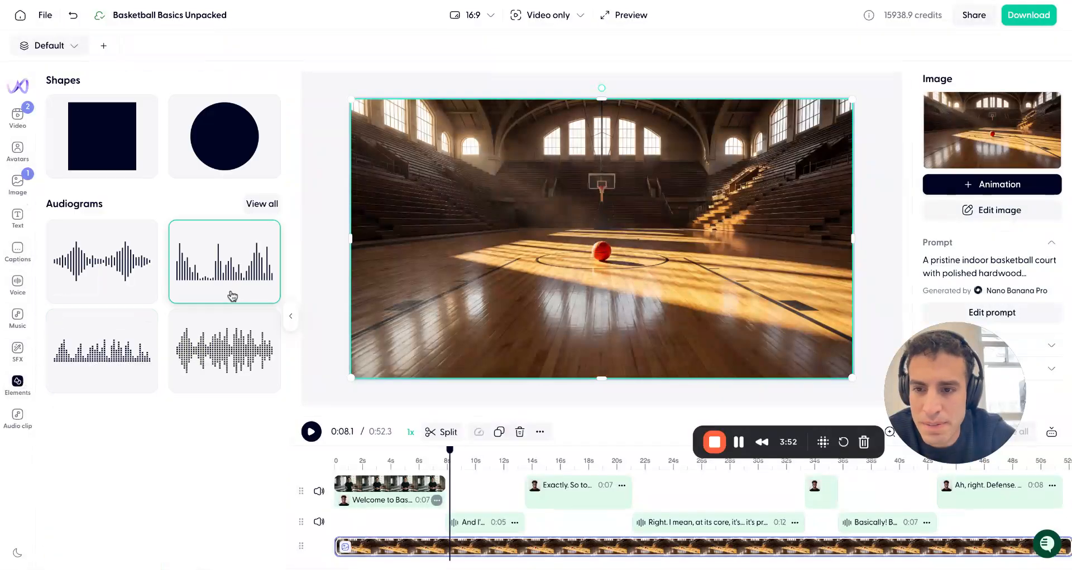
pyautogui.click(232, 291)
pyautogui.moveTo(664, 231); pyautogui.dragTo(833, 315)
pyautogui.moveTo(495, 314); pyautogui.dragTo(381, 316)
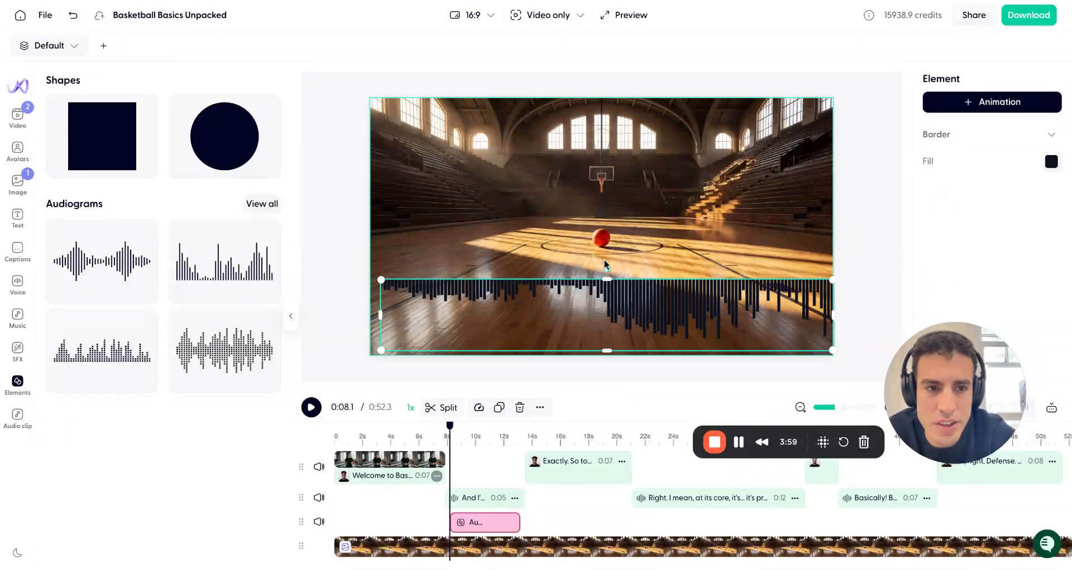
pyautogui.click(1049, 163)
pyautogui.click(1032, 352)
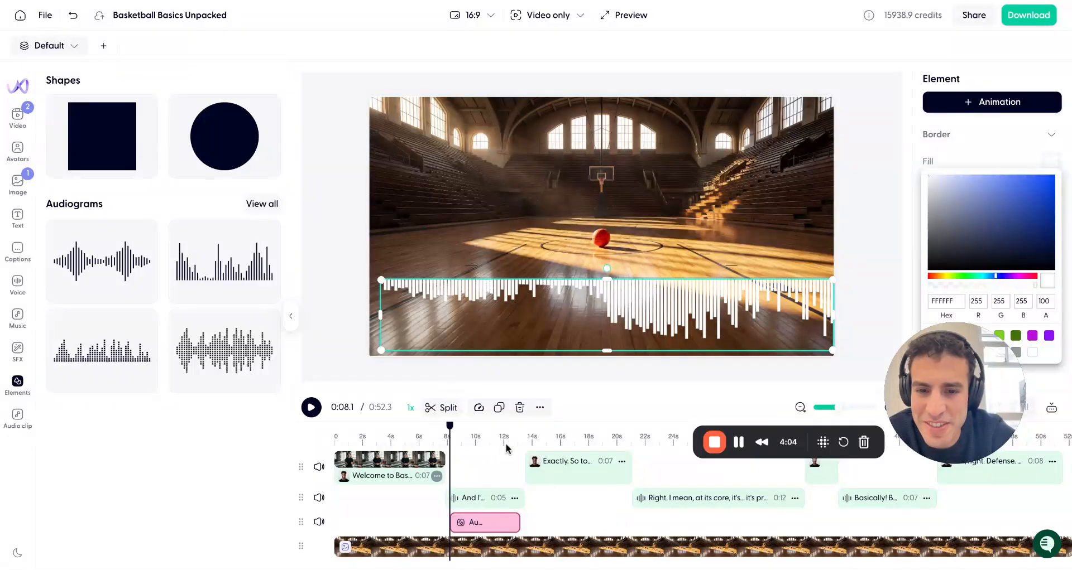
# Add the Kling O1 basketball court video from generation history at the 8.1 s mark and play it back
pyautogui.click(17, 116)
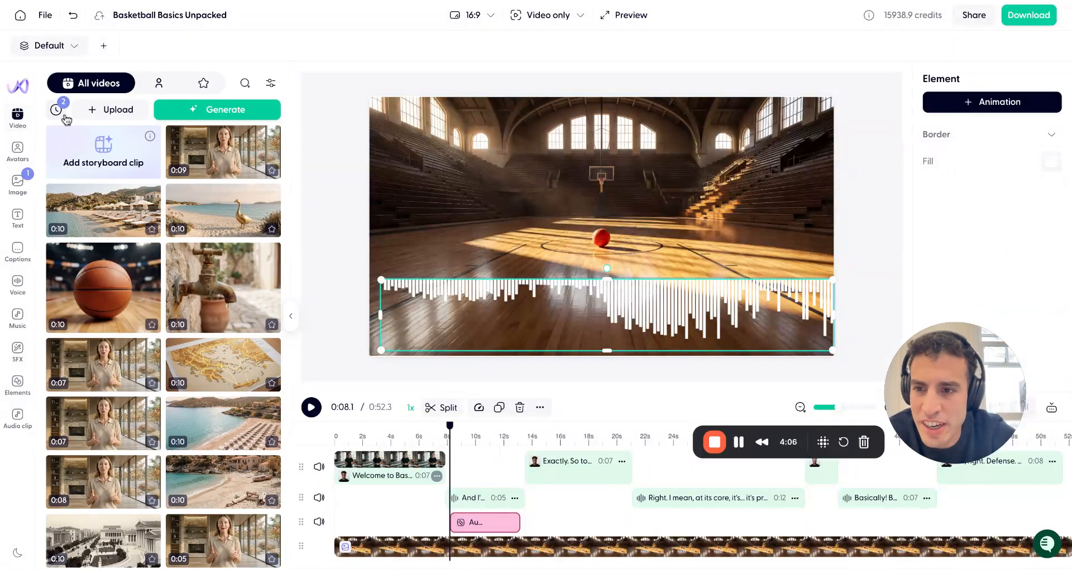
pyautogui.click(64, 115)
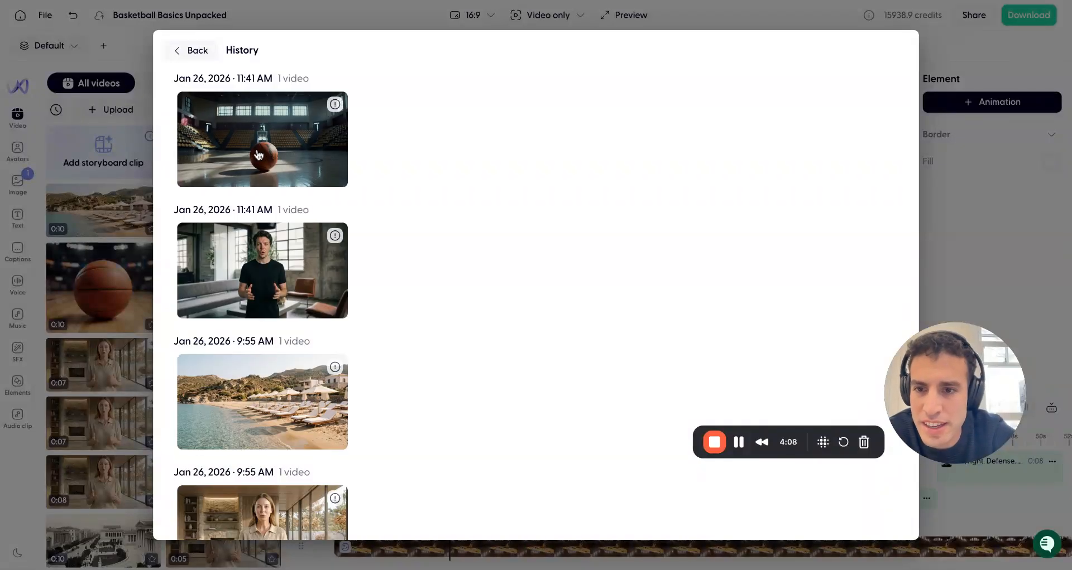
pyautogui.click(258, 155)
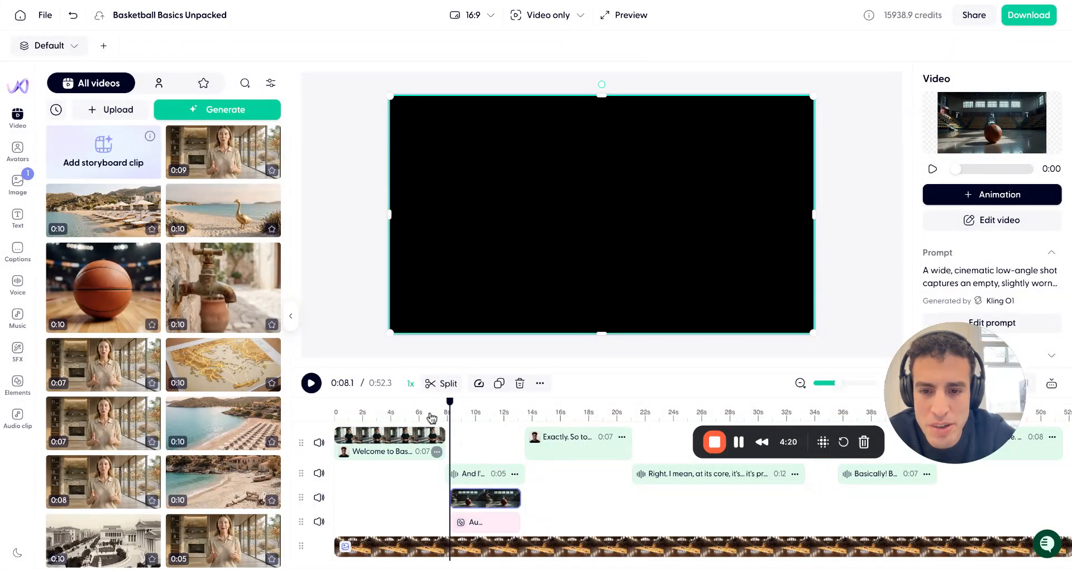
pyautogui.click(430, 416)
pyautogui.press('space')
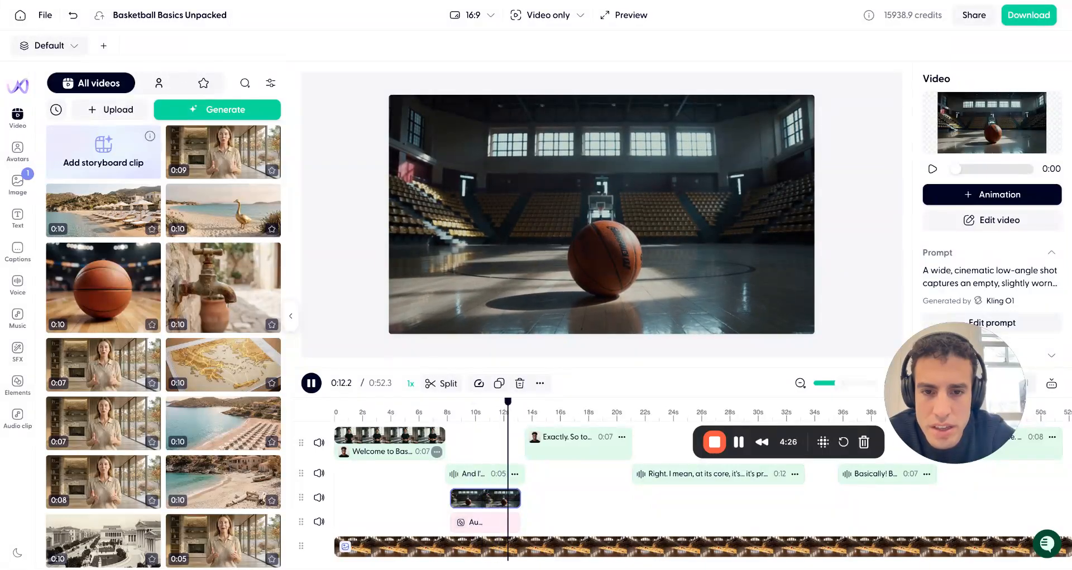
pyautogui.click(18, 250)
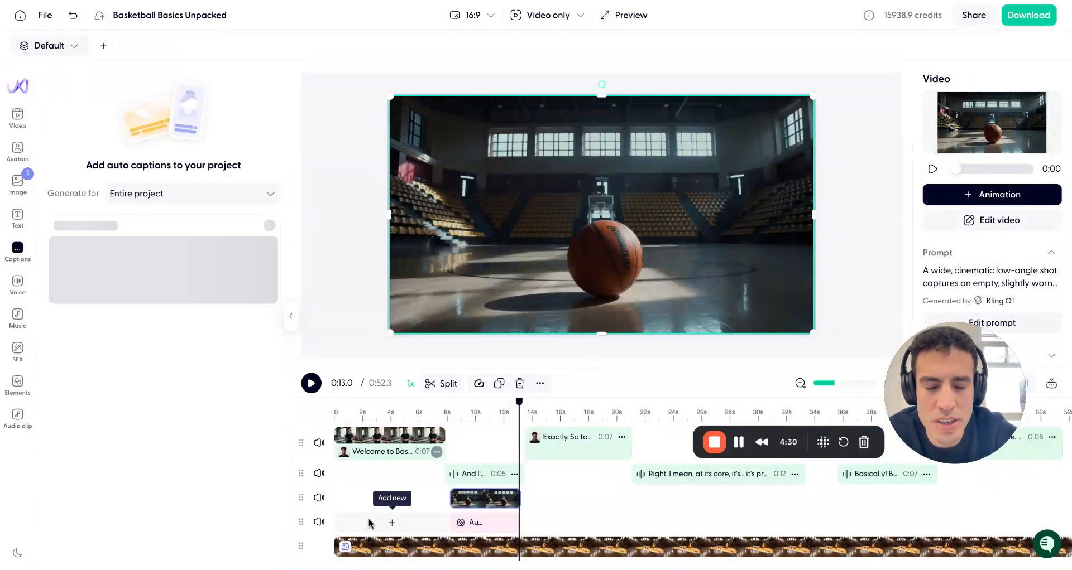
pyautogui.click(337, 415)
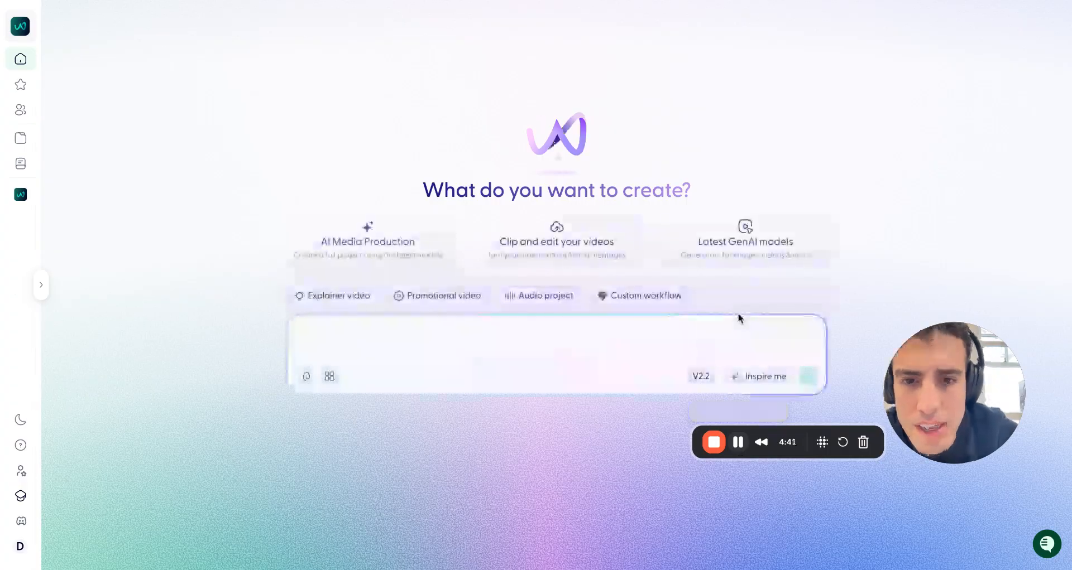
# Start a new AI explainer video from the audio file Basketball_Basics_Unpacked.mp3, keeping the Japandi Office style in landscape
pyautogui.click(329, 302)
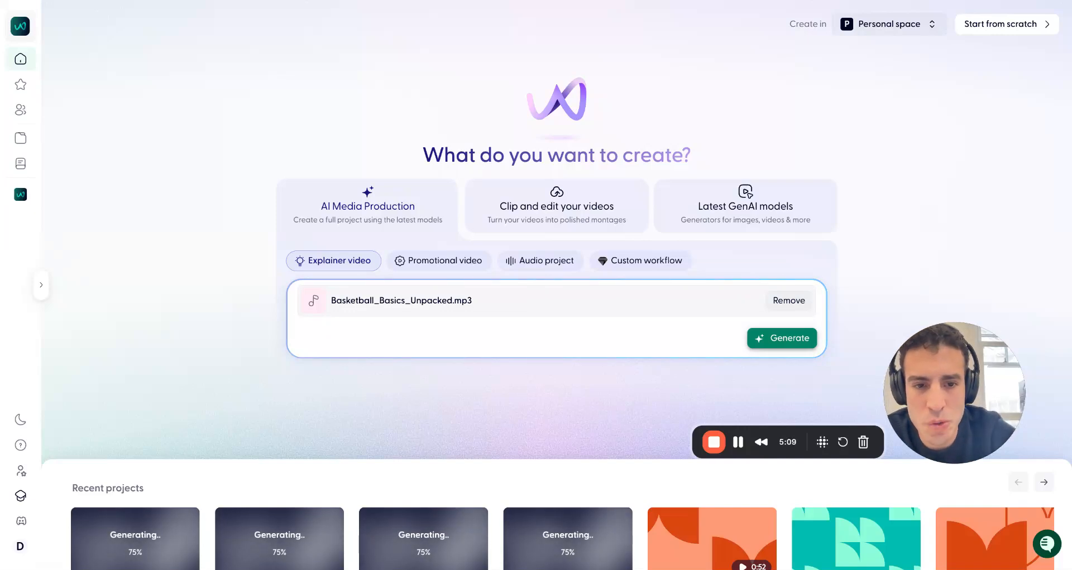
pyautogui.click(781, 339)
pyautogui.scroll(-1, 240, 357)
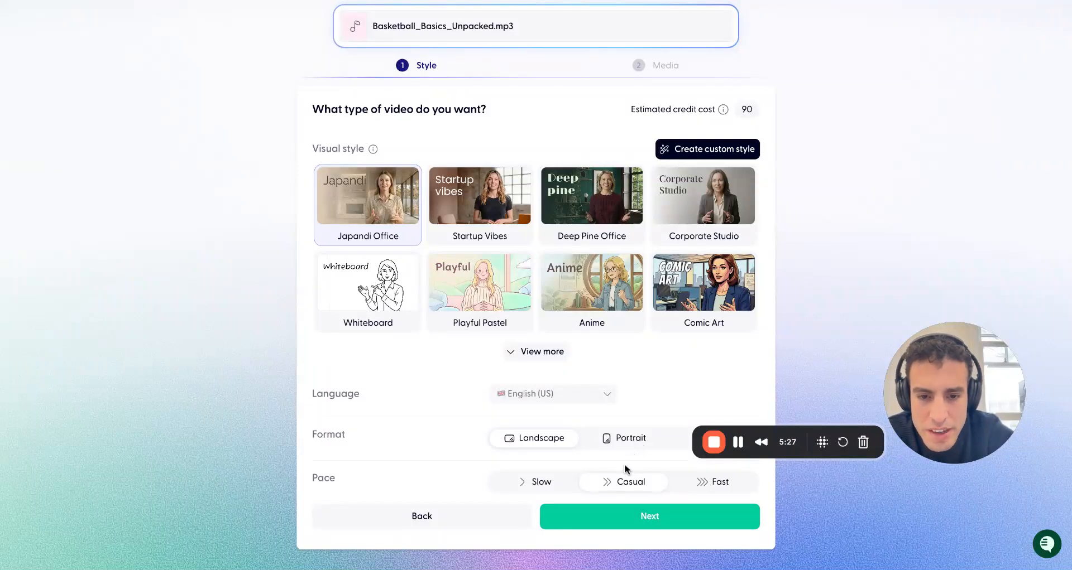
pyautogui.click(604, 524)
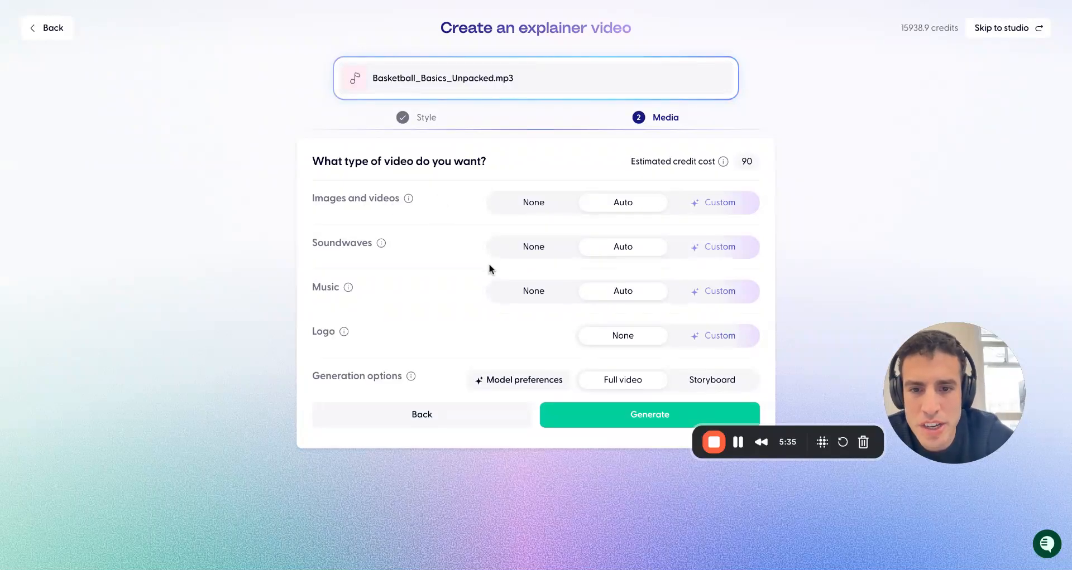
# Set soundwaves to Custom, keep images and music on Auto, and generate the full video
pyautogui.click(710, 252)
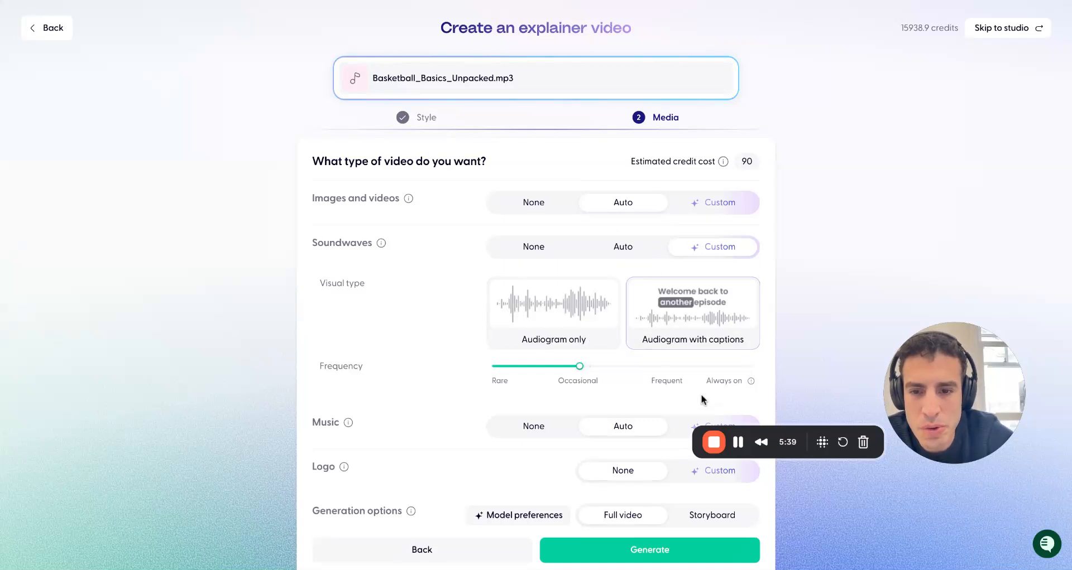
pyautogui.scroll(-1, 701, 394)
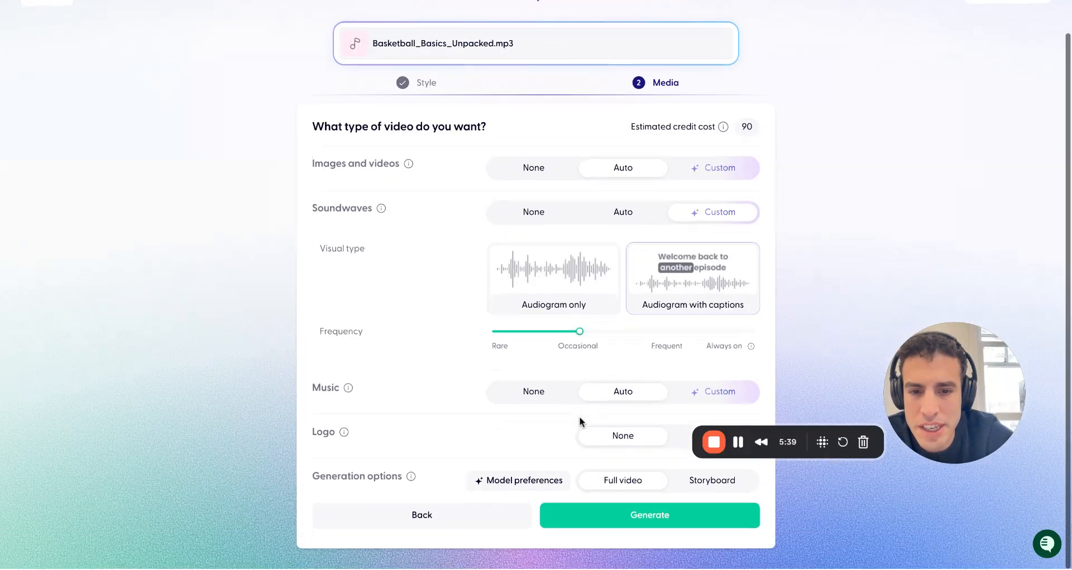
pyautogui.click(727, 397)
pyautogui.click(645, 395)
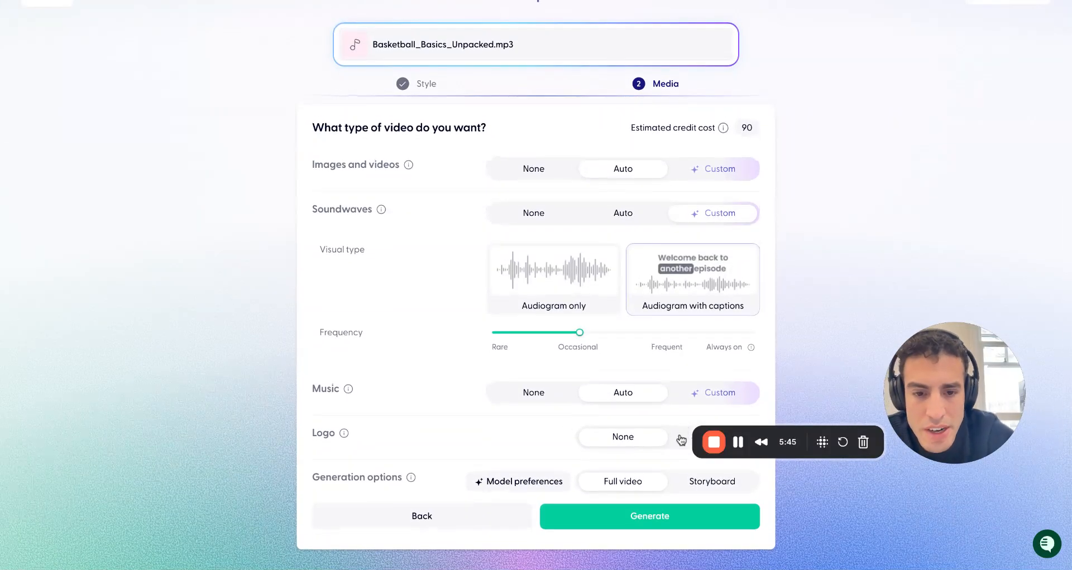
pyautogui.click(629, 517)
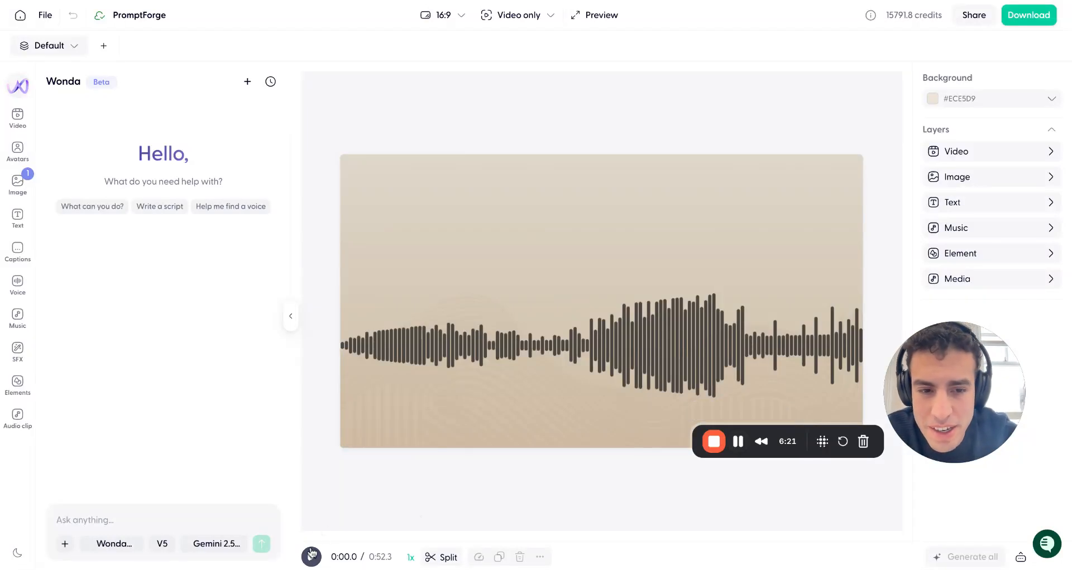
# Play back the generated explainer project with the timeline expanded to review its tracks and scenes
pyautogui.click(19, 89)
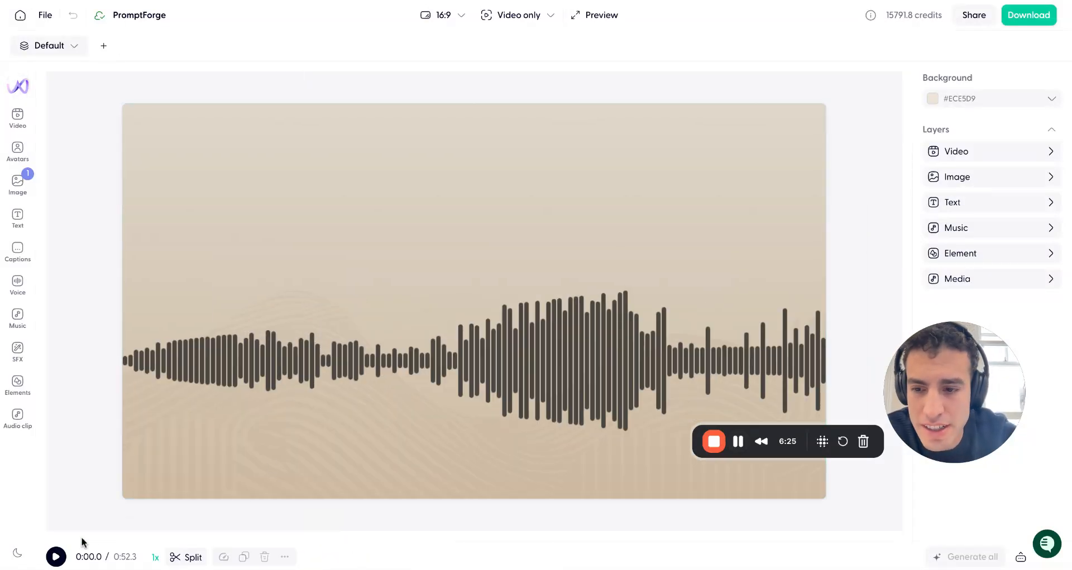
pyautogui.click(56, 557)
pyautogui.click(1020, 557)
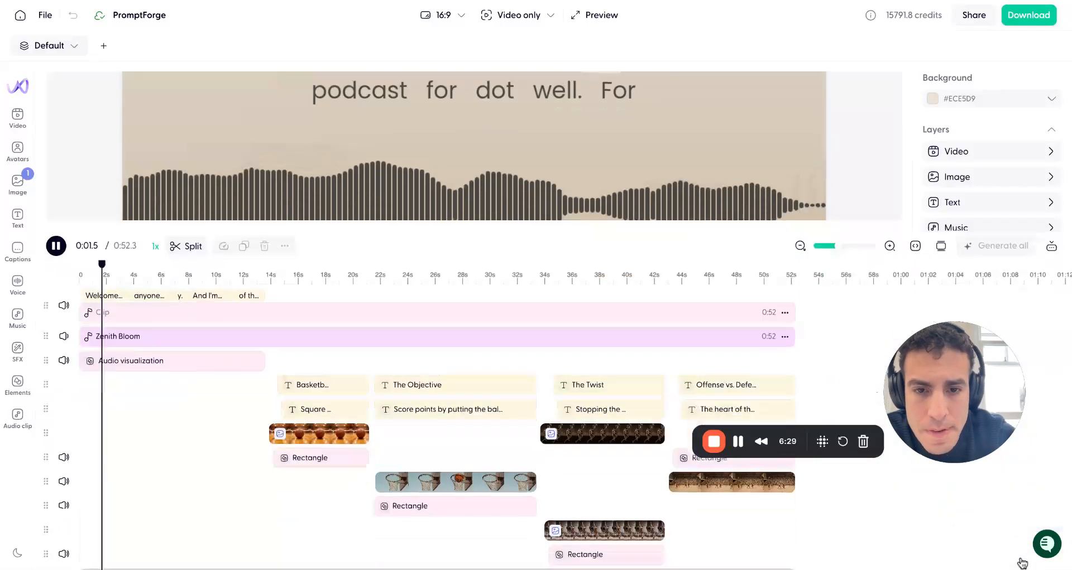
pyautogui.click(231, 251)
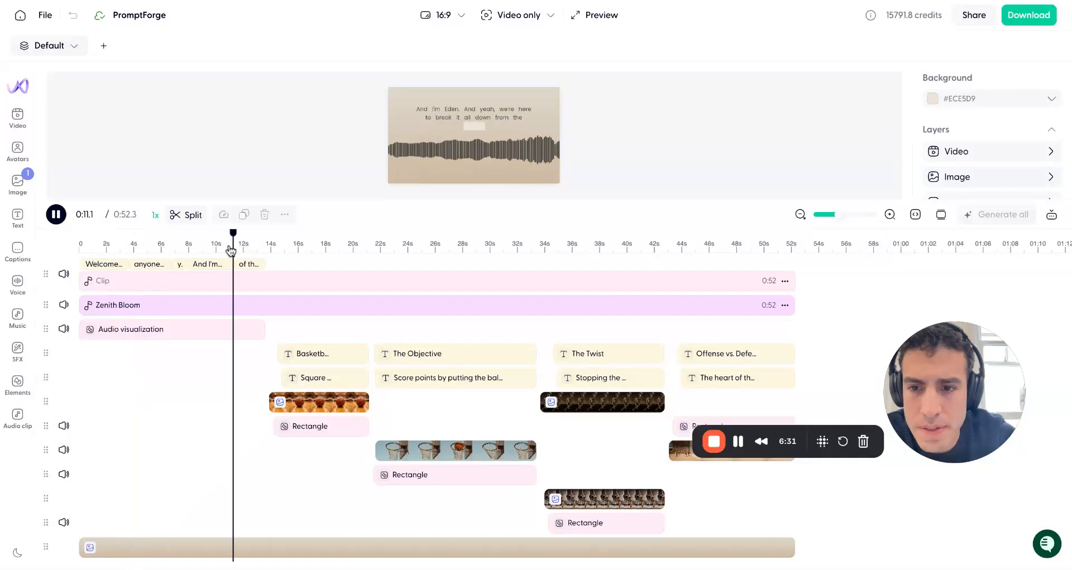
pyautogui.click(1052, 218)
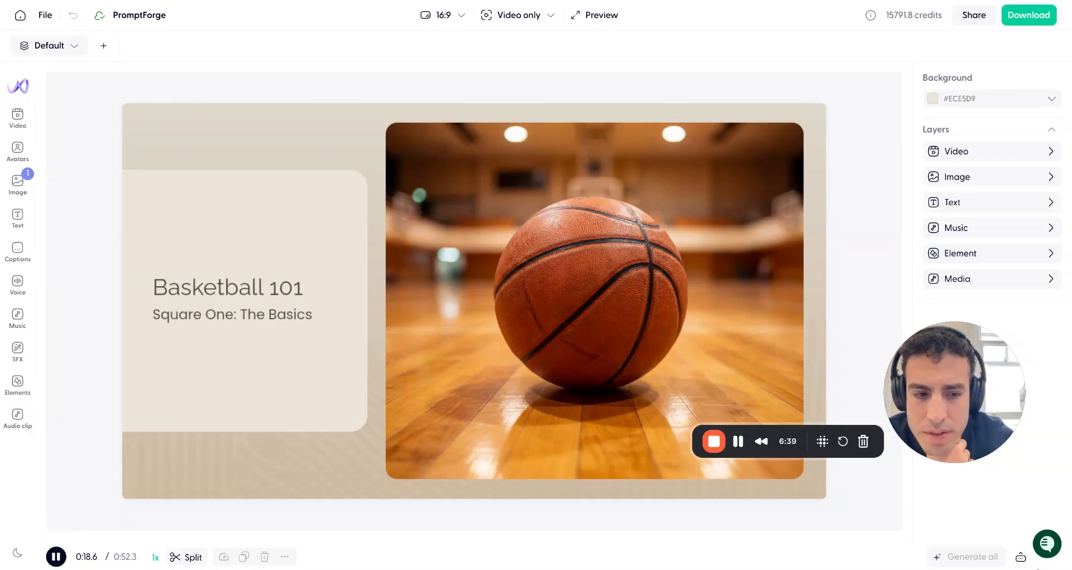
pyautogui.click(1021, 557)
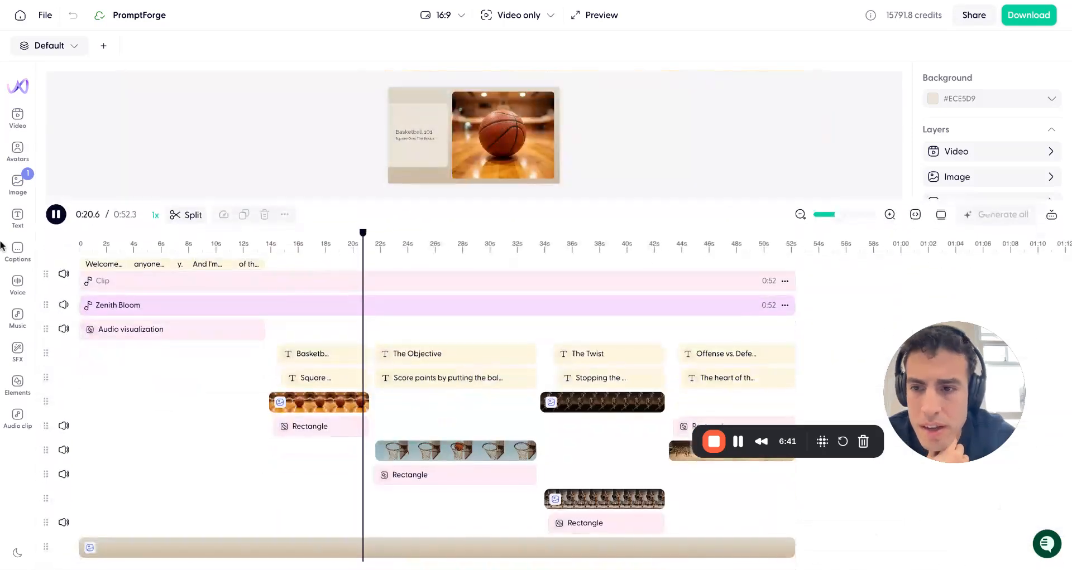
pyautogui.click(56, 214)
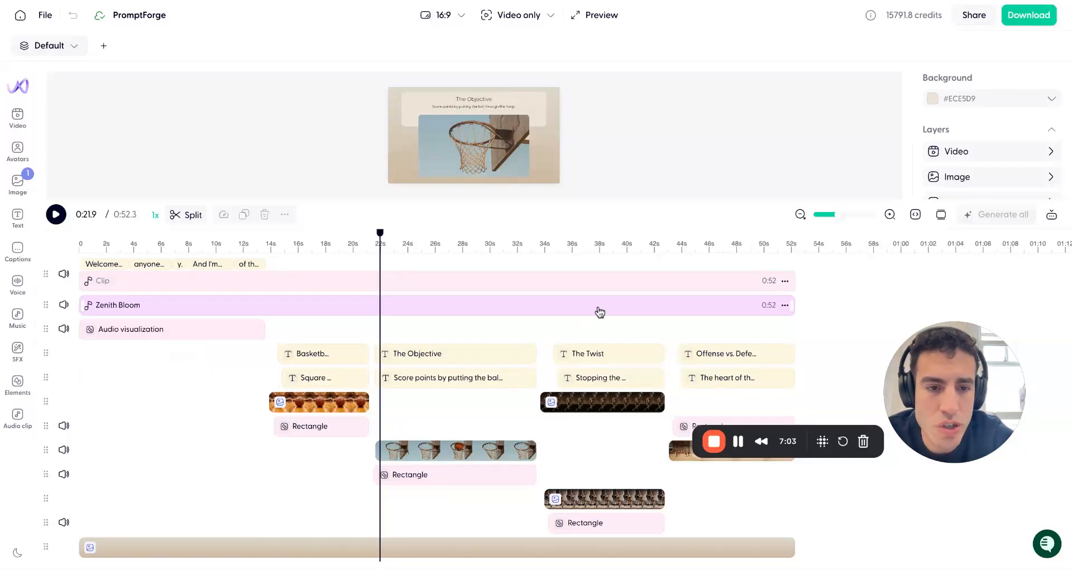
pyautogui.moveTo(761, 201); pyautogui.dragTo(739, 472)
pyautogui.click(56, 487)
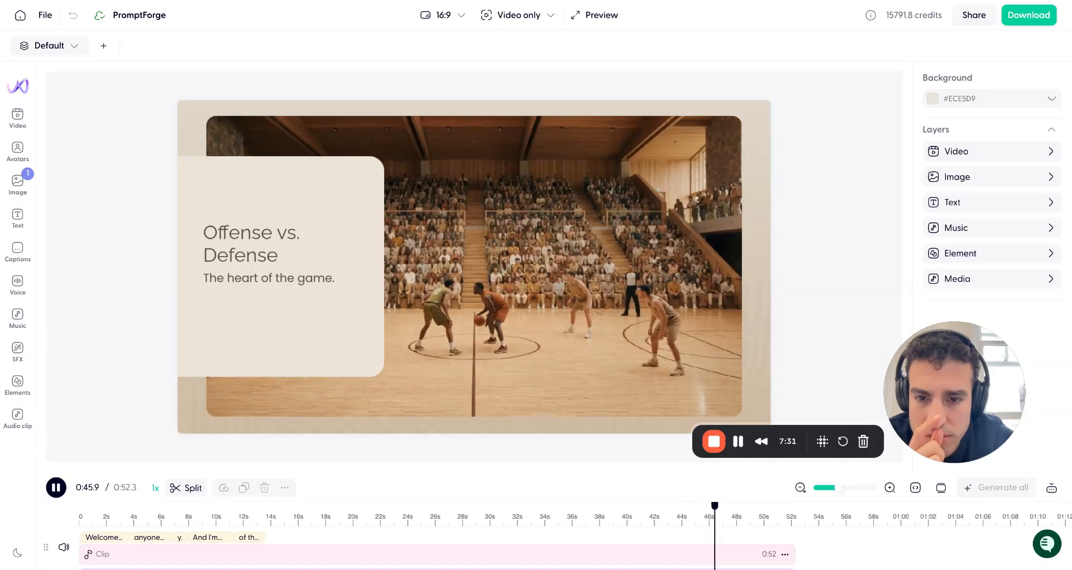
pyautogui.click(56, 489)
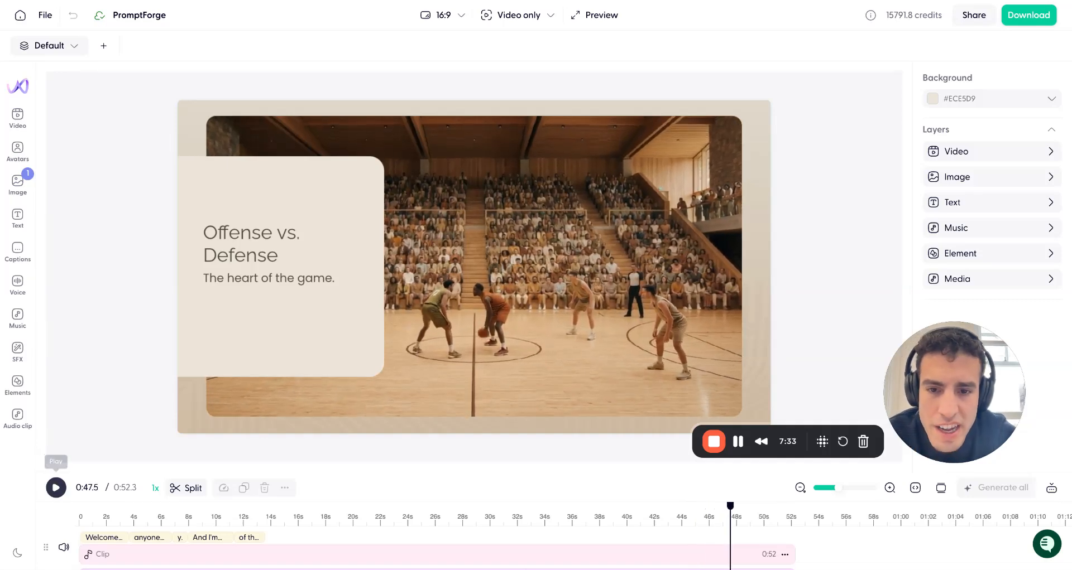
pyautogui.click(505, 334)
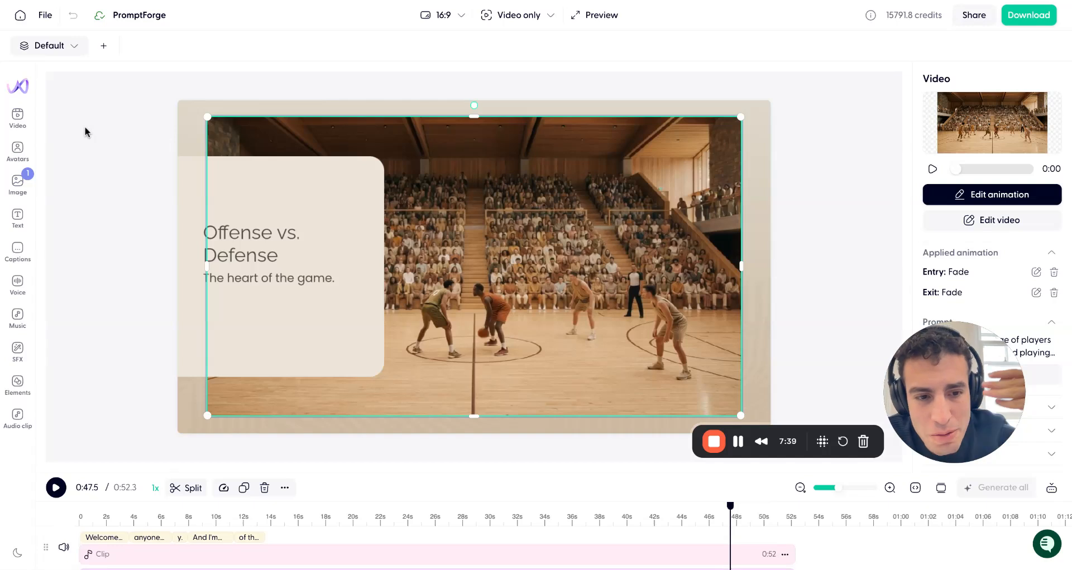
pyautogui.click(19, 90)
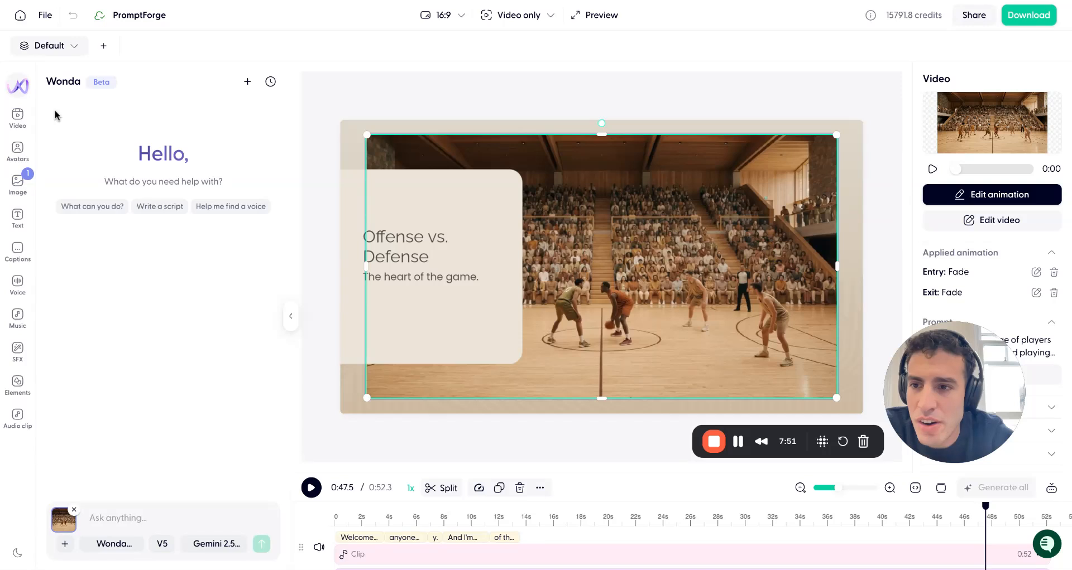
pyautogui.click(17, 116)
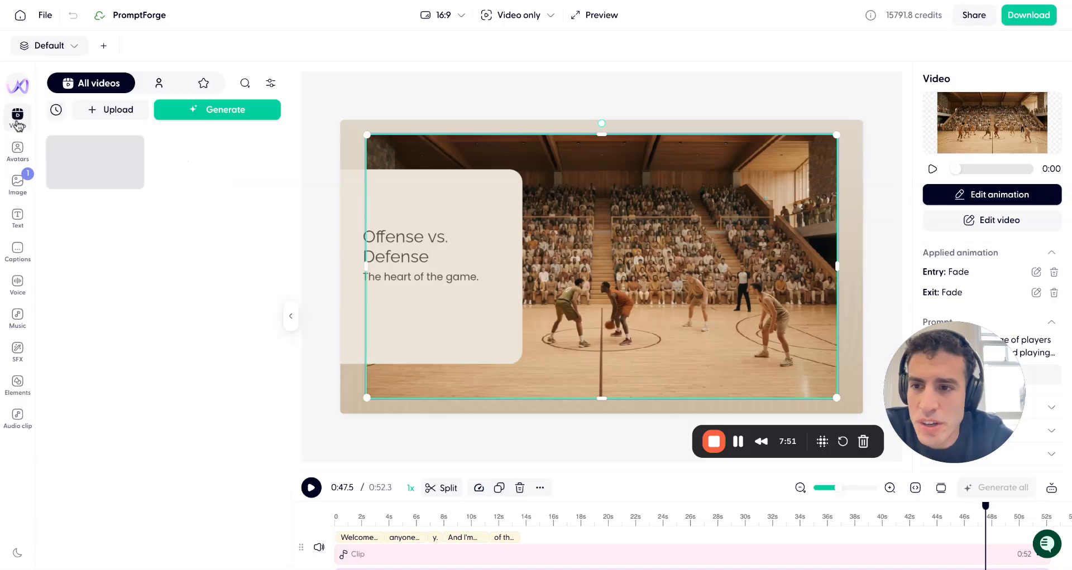
pyautogui.click(249, 111)
pyautogui.click(700, 39)
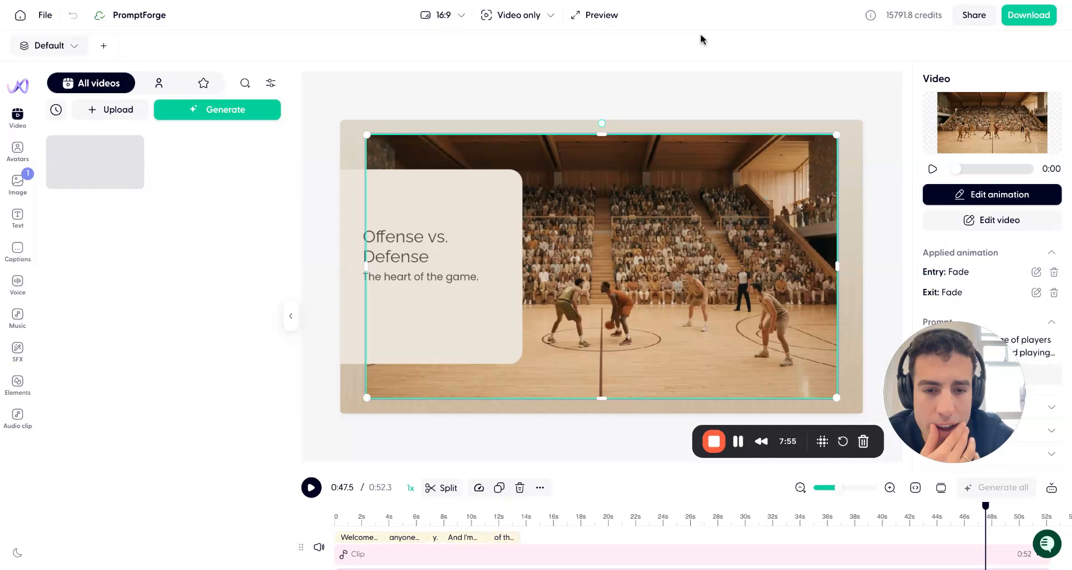